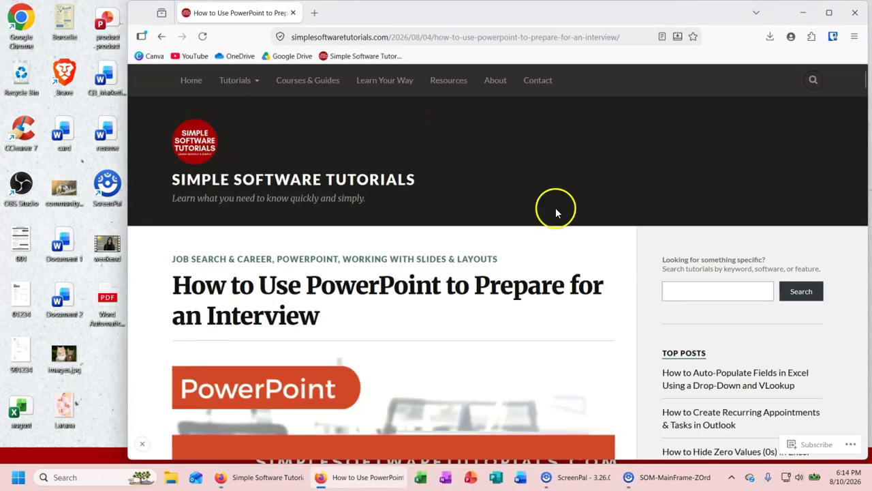
pyautogui.scroll(-3, 421, 325)
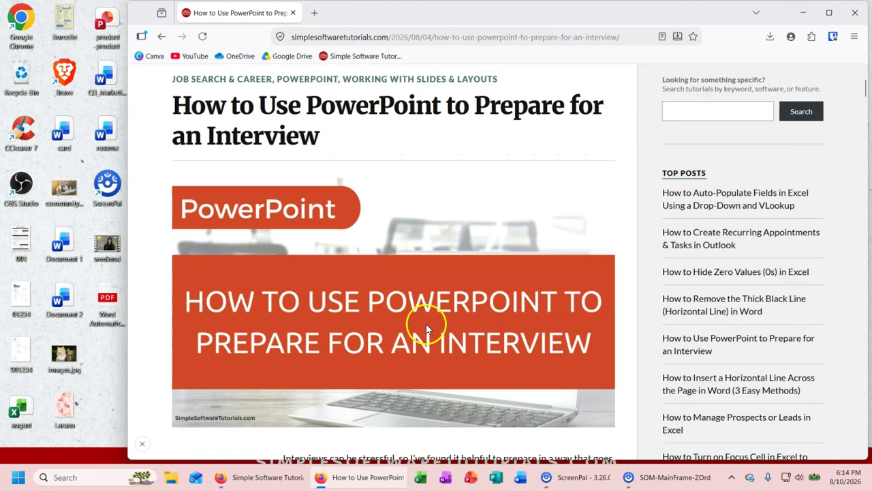
pyautogui.scroll(-3, 436, 324)
pyautogui.scroll(6, 442, 326)
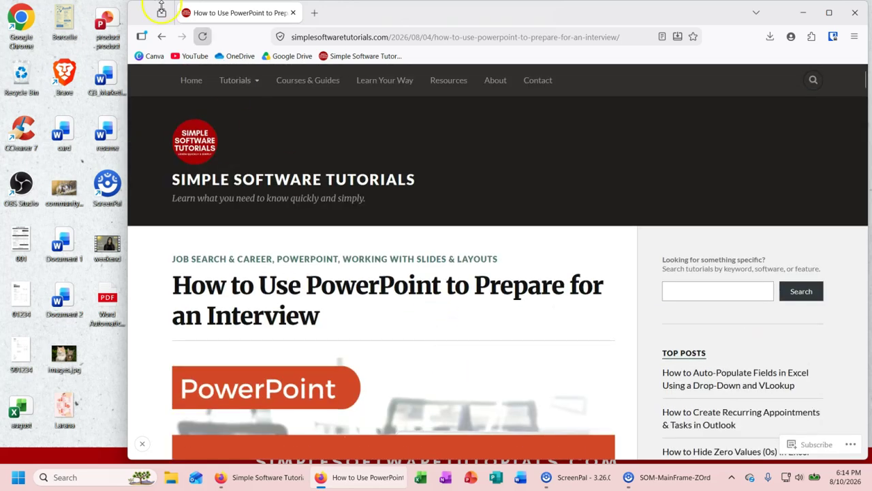
pyautogui.moveTo(255, 19); pyautogui.dragTo(871, 20)
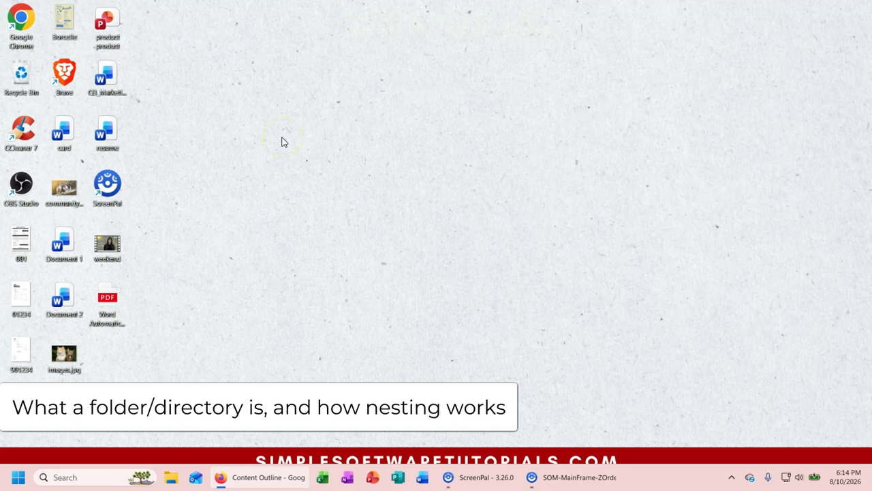
pyautogui.click(282, 242)
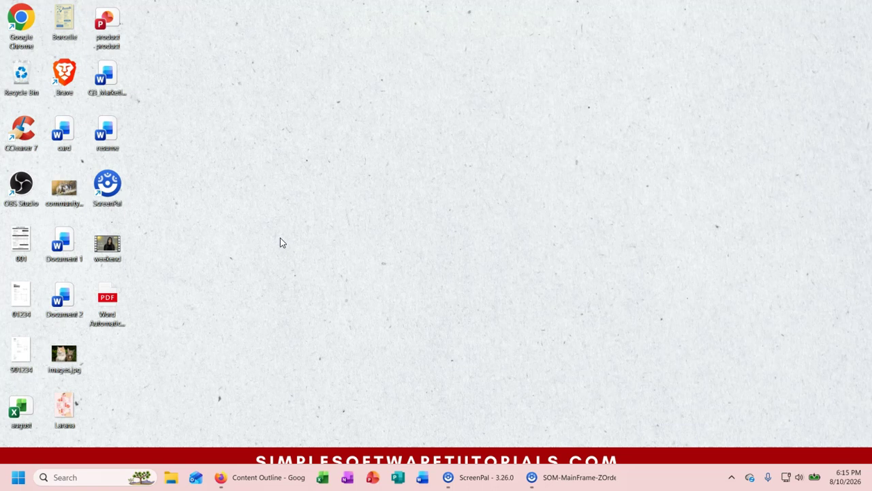
pyautogui.click(274, 221)
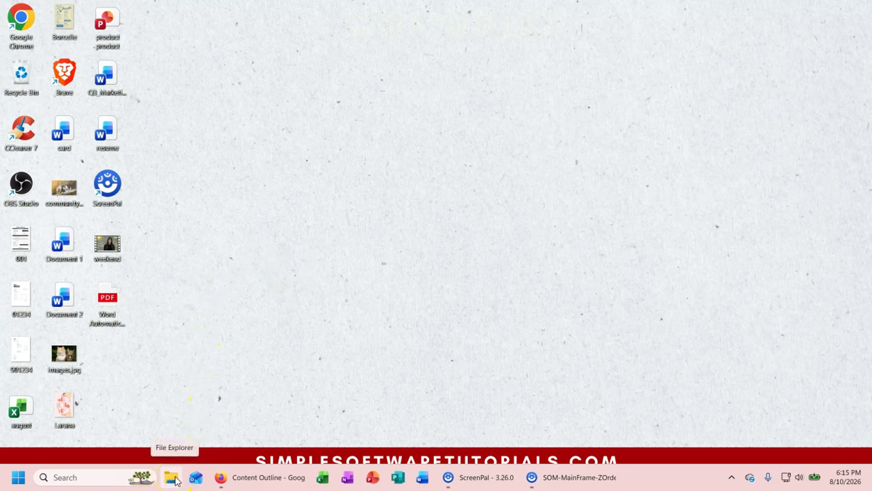
pyautogui.click(18, 480)
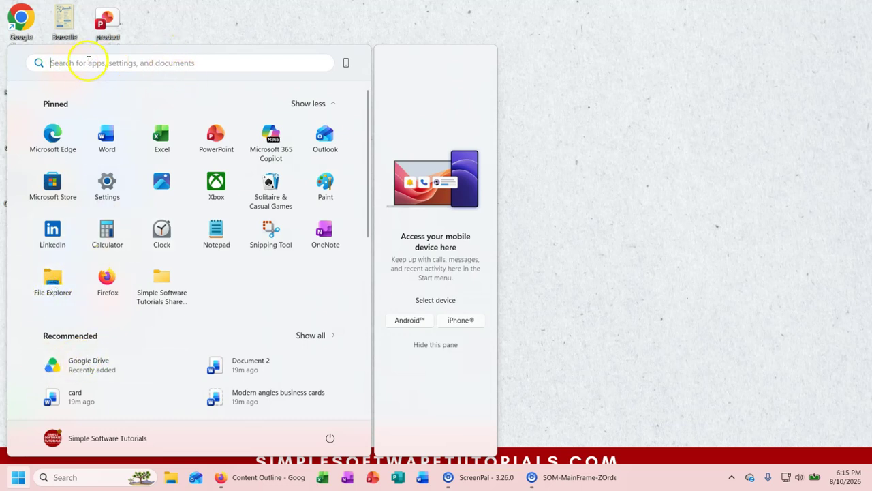
pyautogui.write('file explorer')
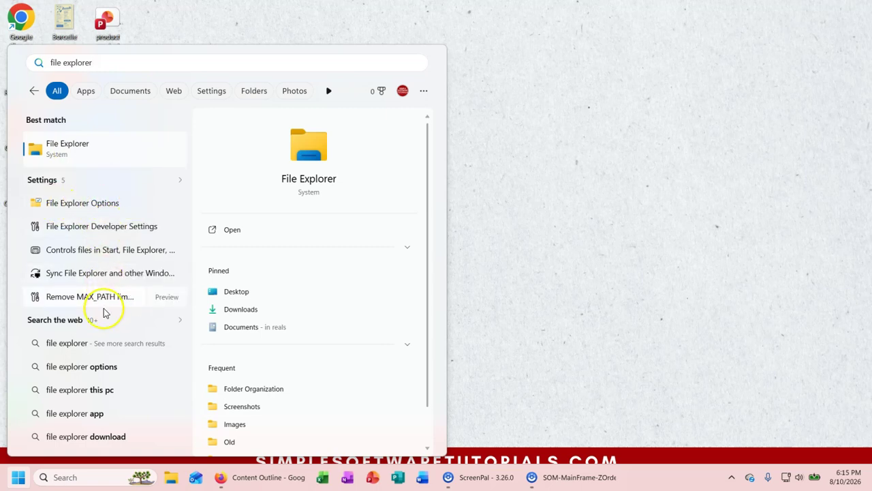
pyautogui.click(541, 184)
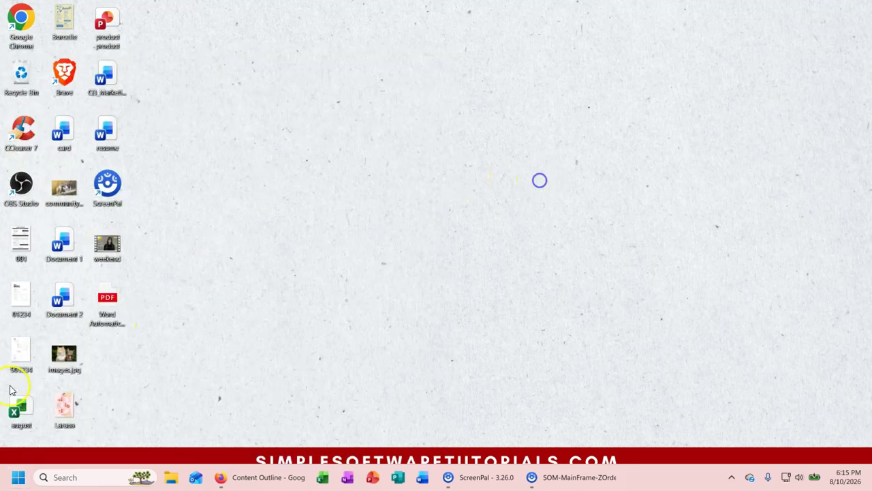
# Search Windows for File Explorer and open it
pyautogui.click(88, 477)
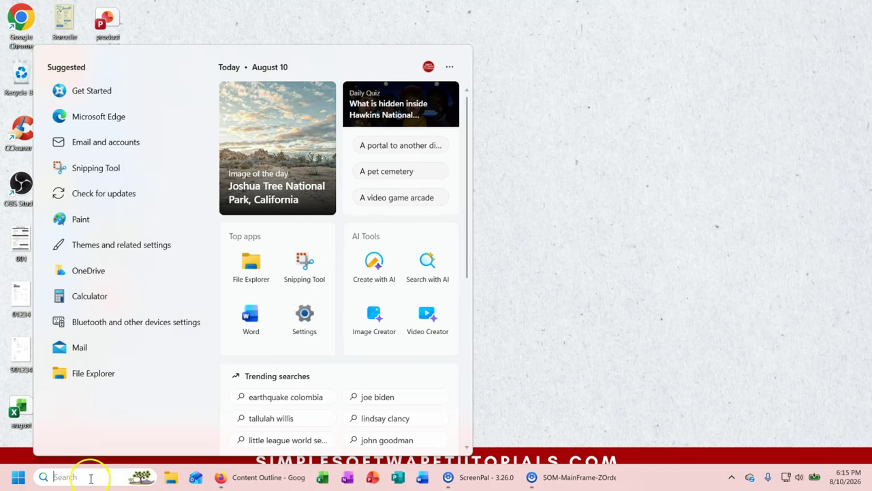
pyautogui.write('file exploe')
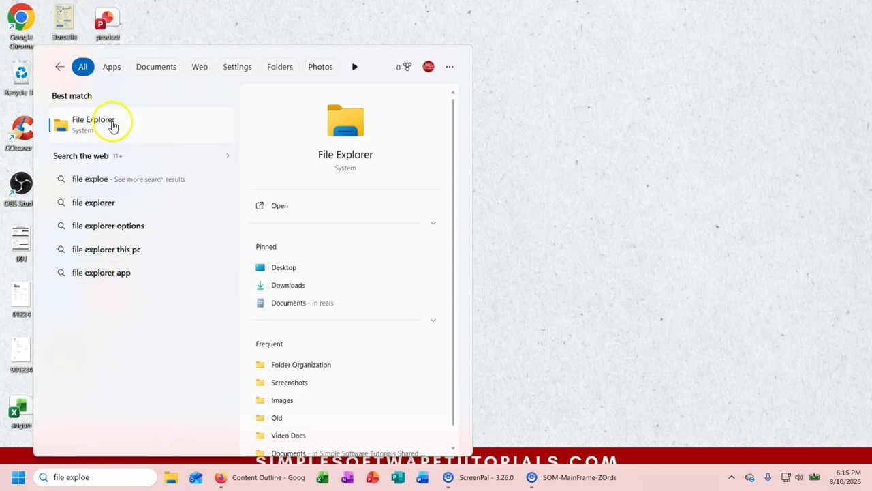
pyautogui.click(111, 125)
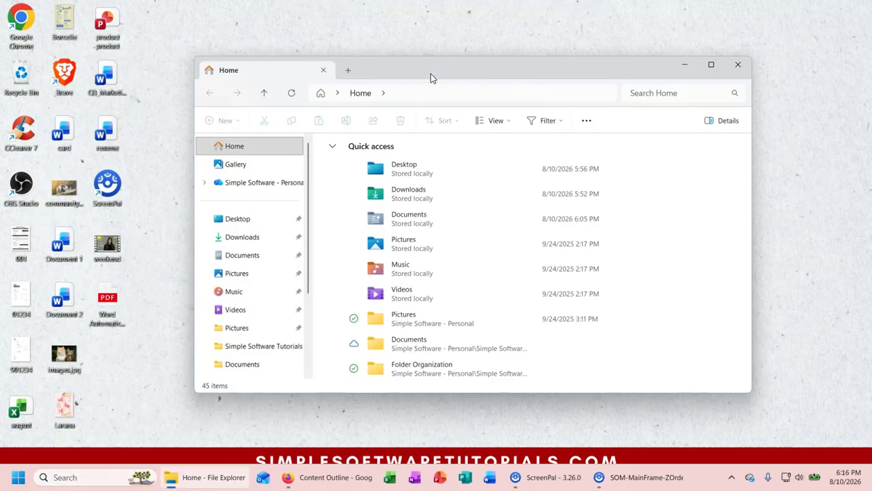
# View the contents of the Desktop folder and then the Downloads folder in File Explorer
pyautogui.click(374, 85)
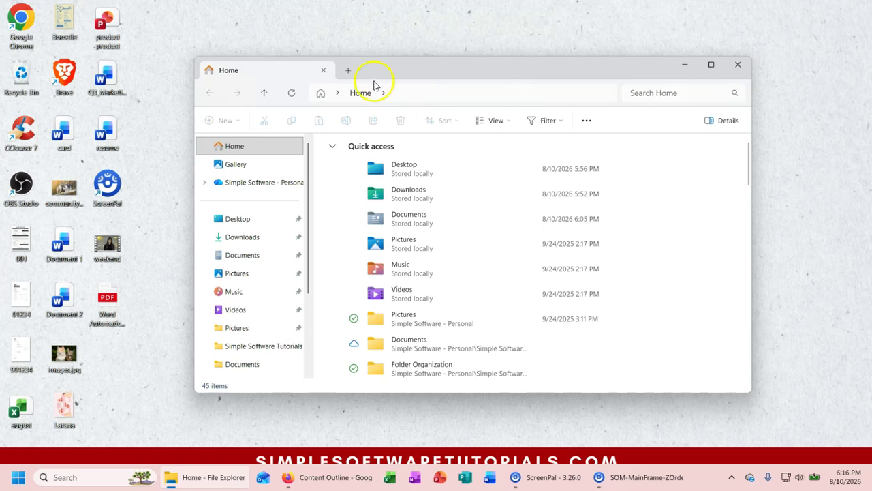
pyautogui.moveTo(404, 72); pyautogui.dragTo(393, 71)
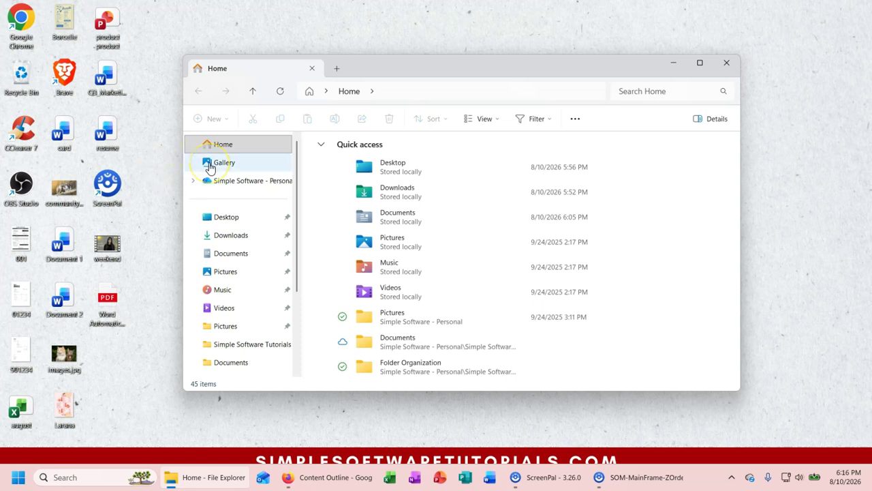
pyautogui.click(244, 219)
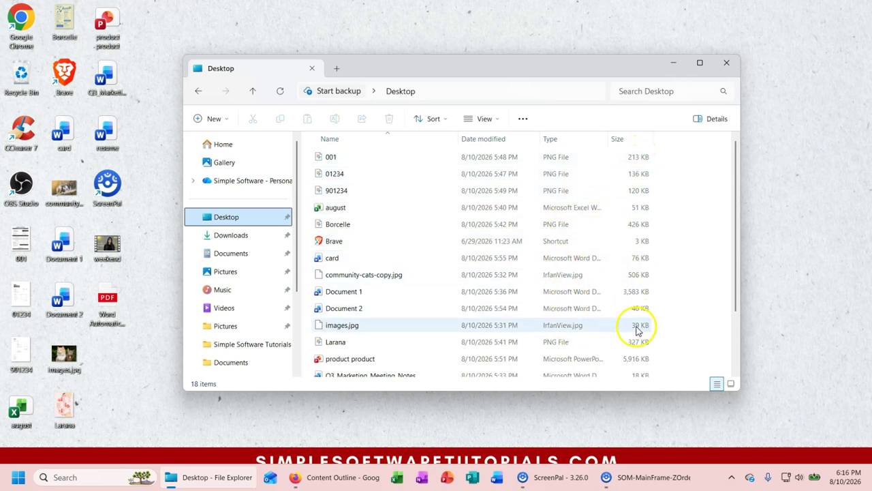
pyautogui.click(231, 236)
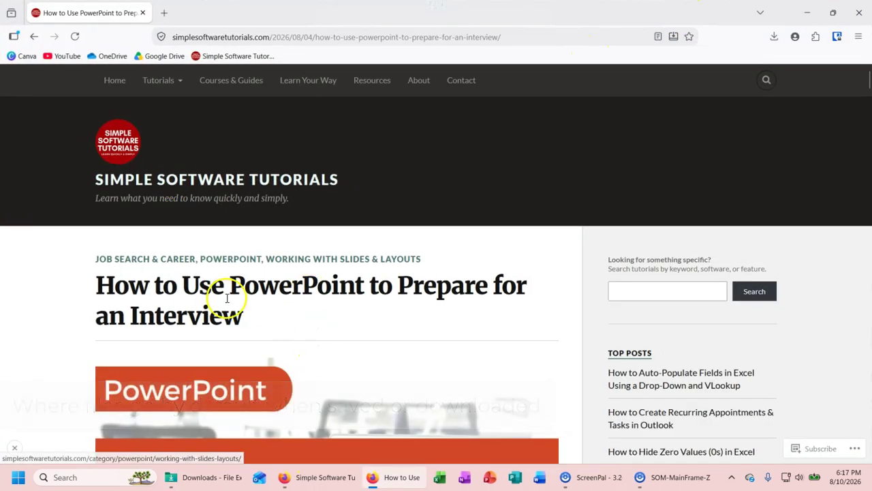
# Open the 30-60-90-Day Plan Template linked in the PowerPoint interview article and download it as a PowerPoint file
pyautogui.scroll(-2, 280, 265)
pyautogui.scroll(-10, 286, 258)
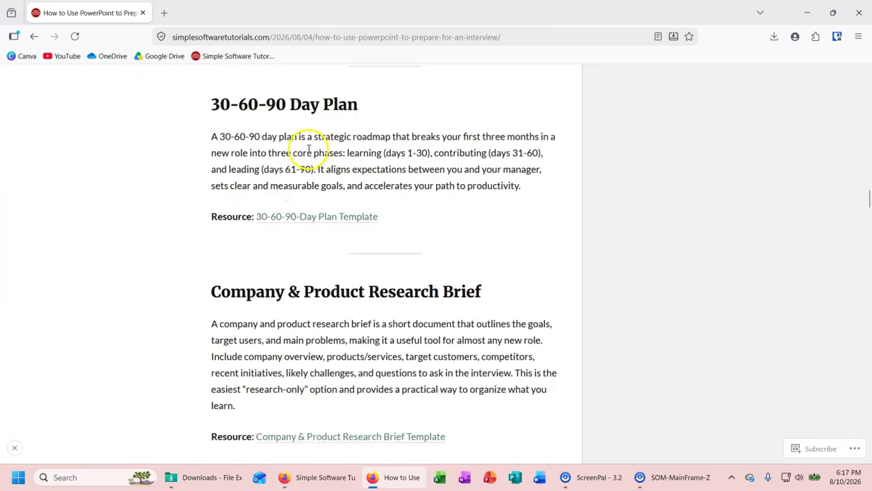
pyautogui.click(300, 220)
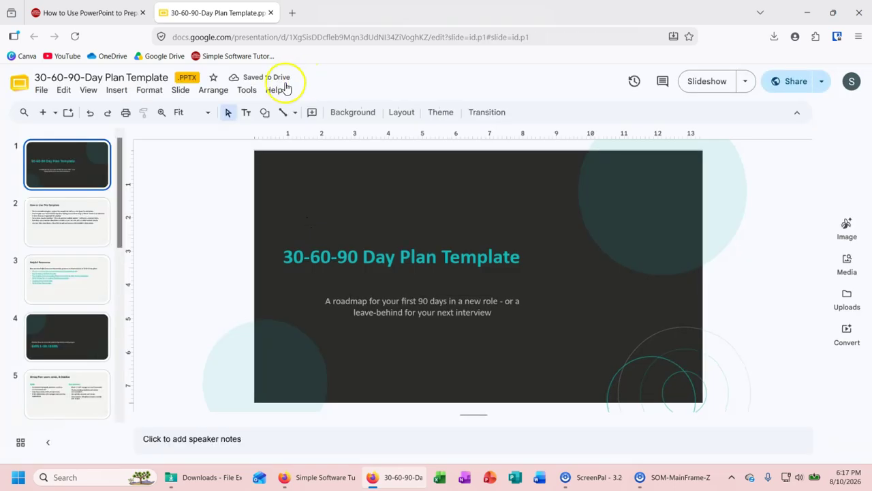
pyautogui.click(41, 91)
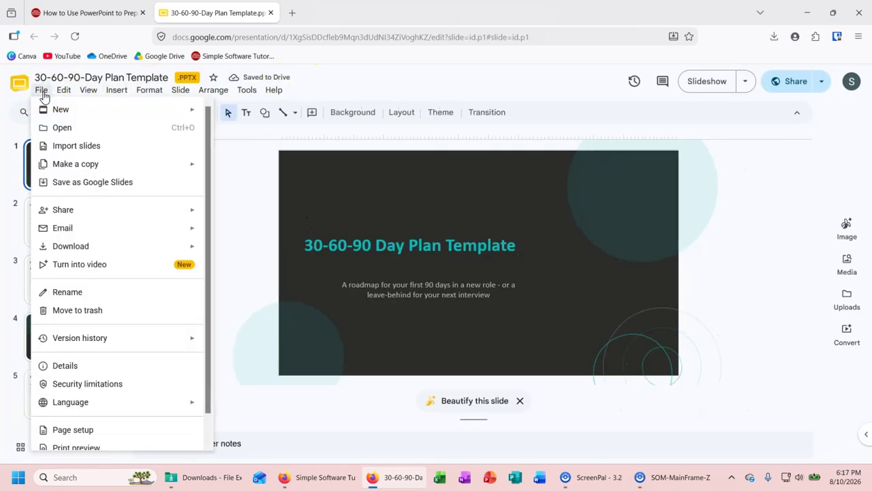
pyautogui.moveTo(126, 251)
pyautogui.click(272, 253)
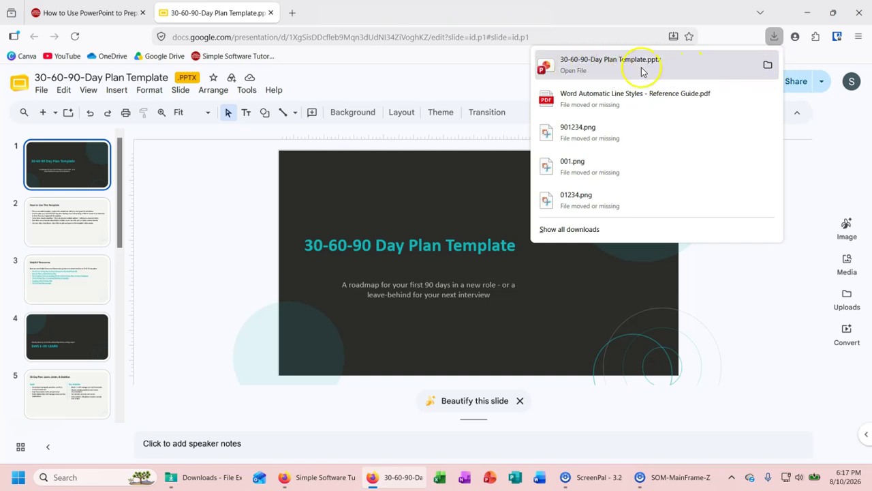
# Locate the downloaded 30-60-90-Day Plan Template in the Downloads folder and move it to the desktop
pyautogui.click(767, 66)
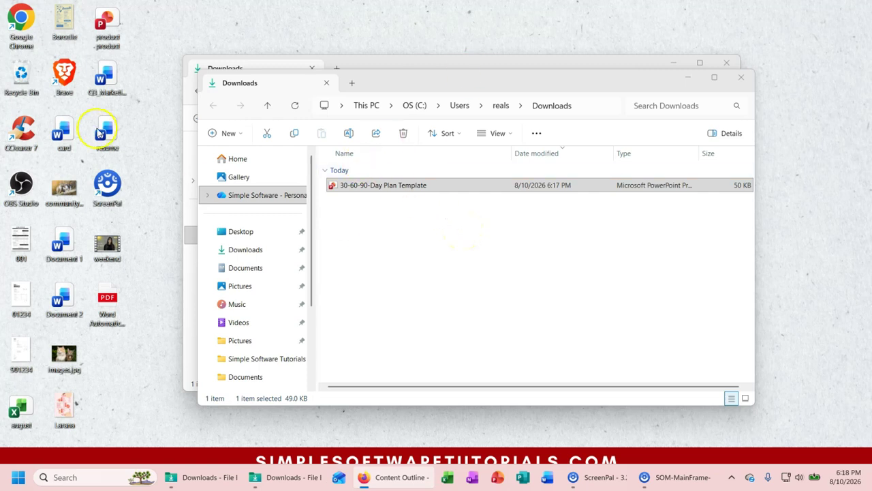
pyautogui.click(741, 77)
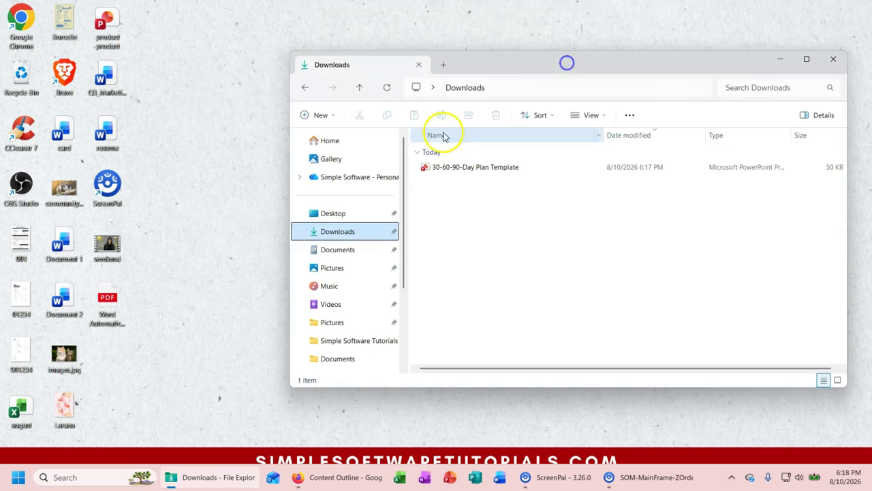
pyautogui.click(461, 166)
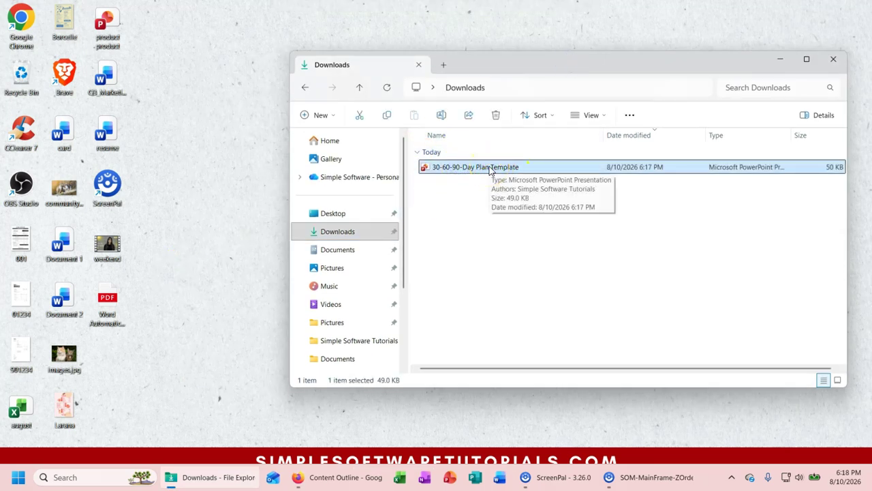
pyautogui.moveTo(489, 171); pyautogui.dragTo(150, 391)
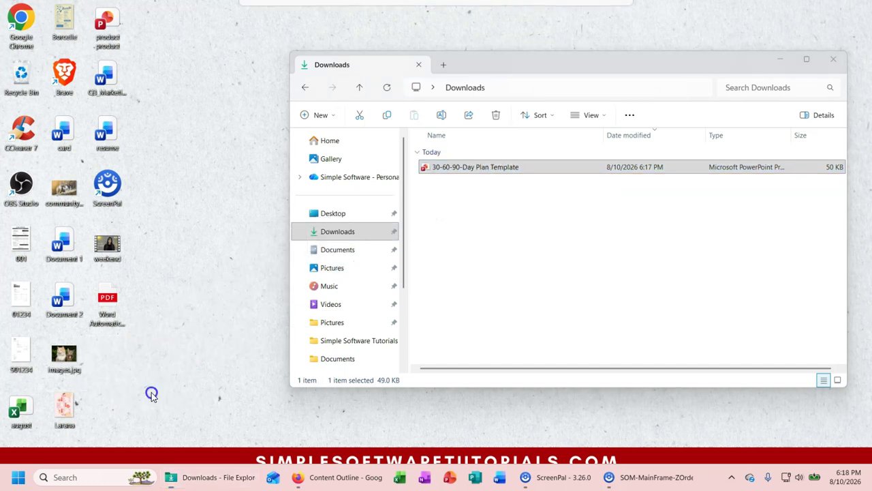
# Look through the local Documents, Pictures, Music and Videos folders in File Explorer
pyautogui.click(302, 250)
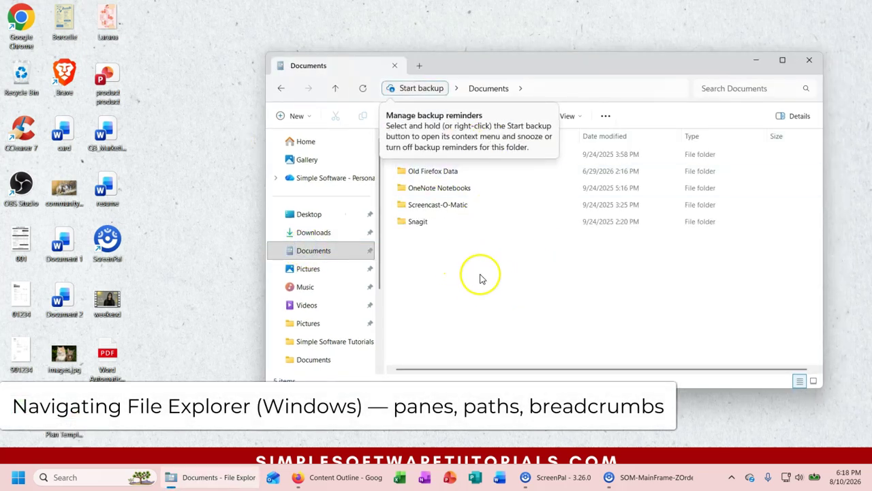
pyautogui.click(493, 300)
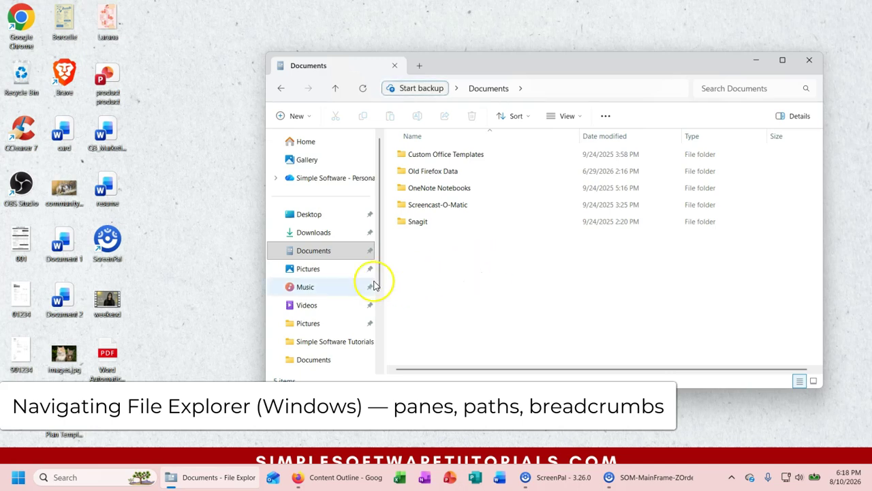
pyautogui.click(308, 269)
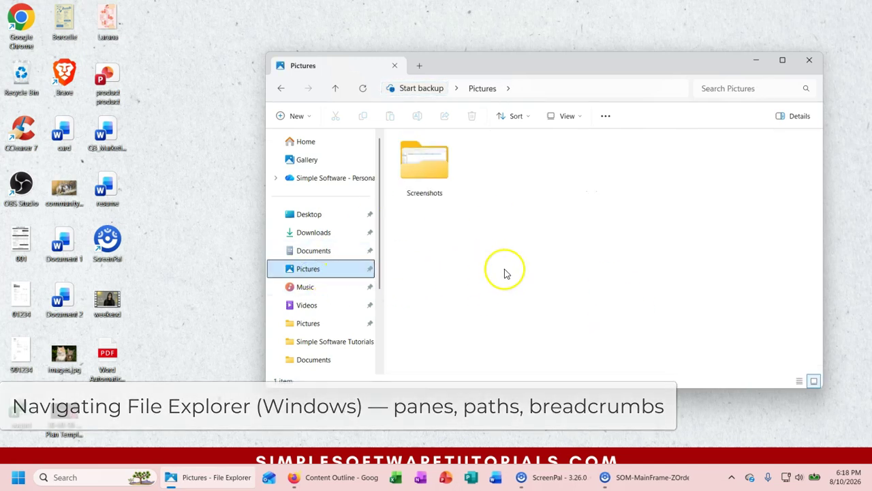
pyautogui.click(309, 289)
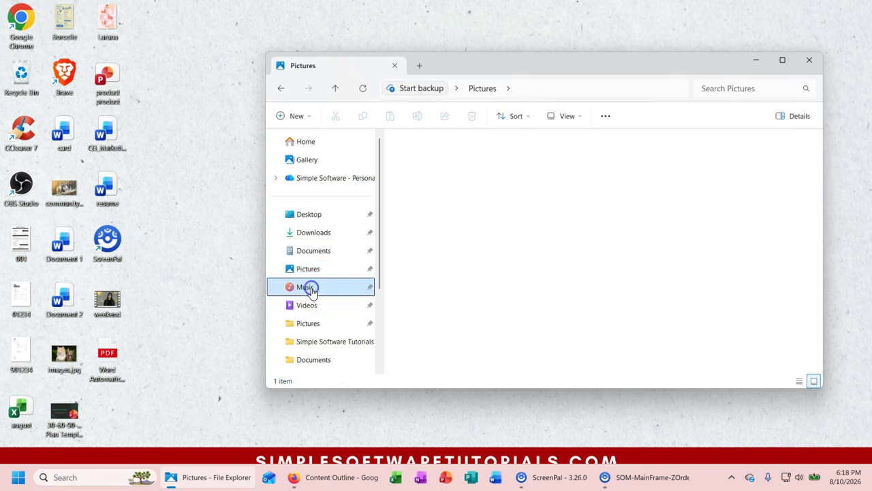
pyautogui.click(313, 307)
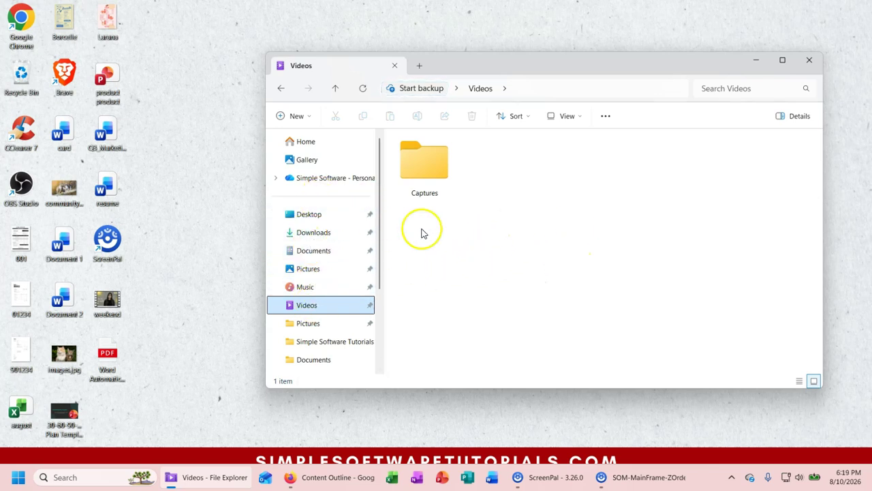
pyautogui.click(529, 253)
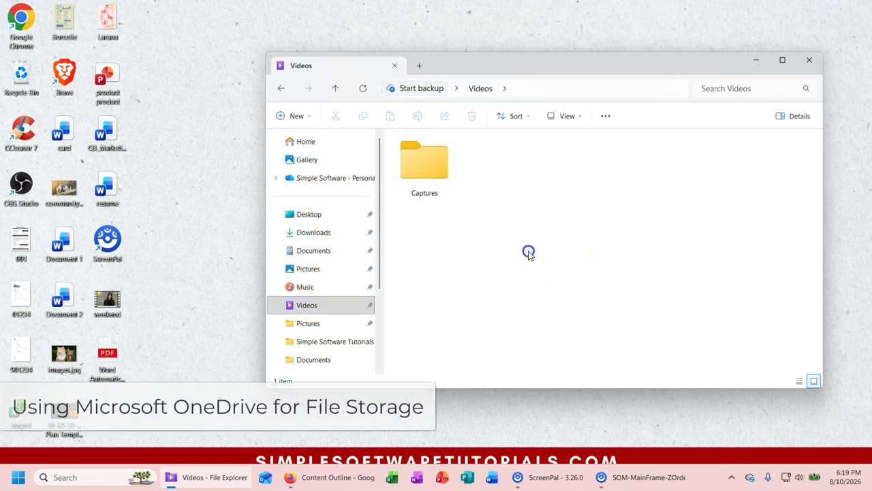
# Open the personal OneDrive folder in File Explorer and examine its folders, files and sync status
pyautogui.click(325, 183)
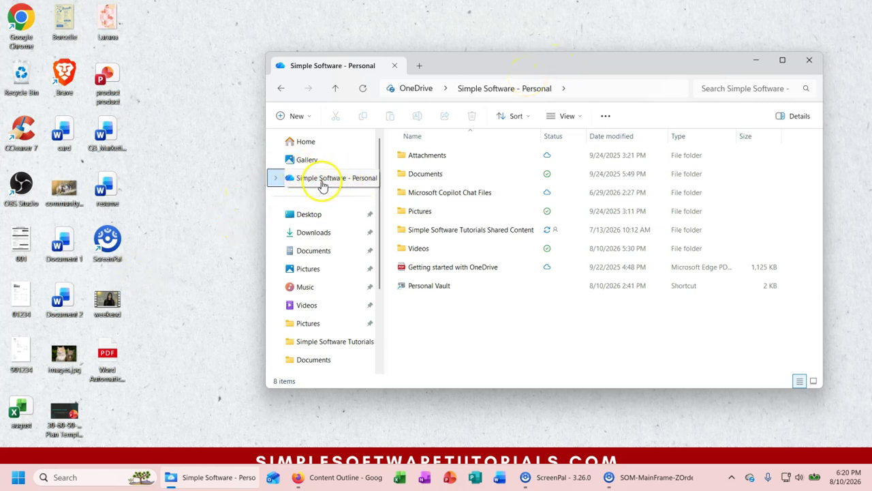
pyautogui.click(487, 329)
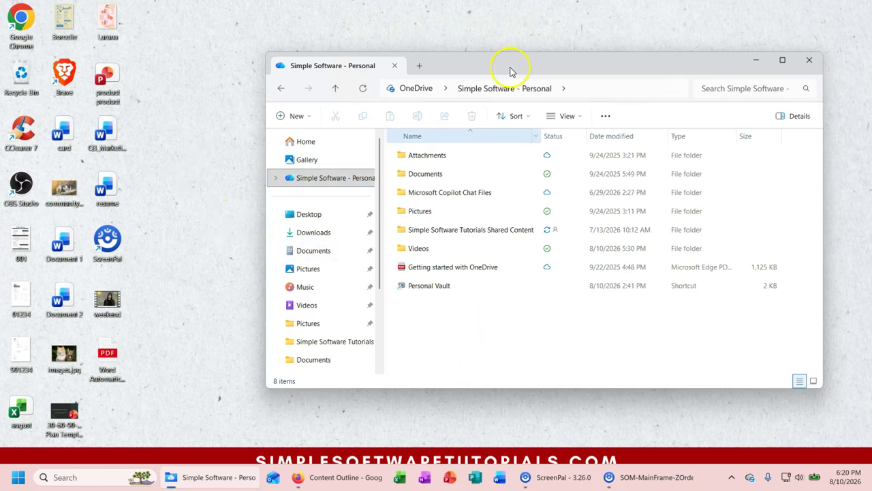
pyautogui.moveTo(517, 68); pyautogui.dragTo(490, 66)
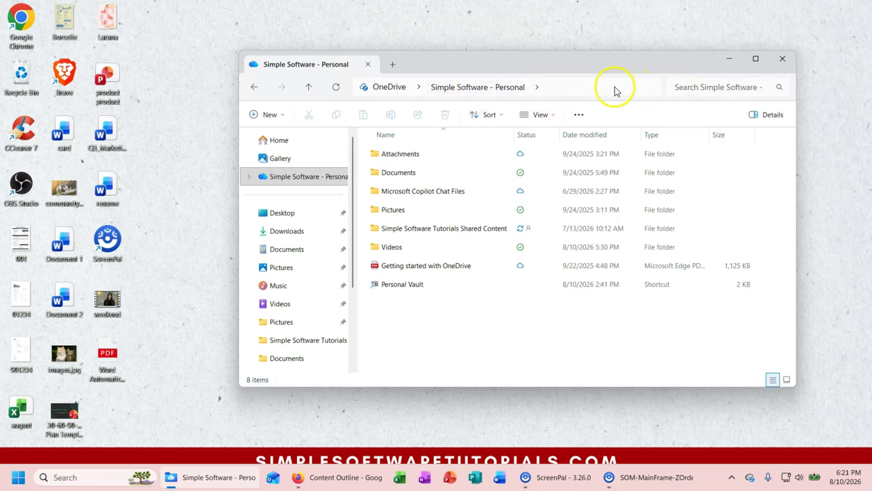
pyautogui.moveTo(603, 68); pyautogui.dragTo(579, 74)
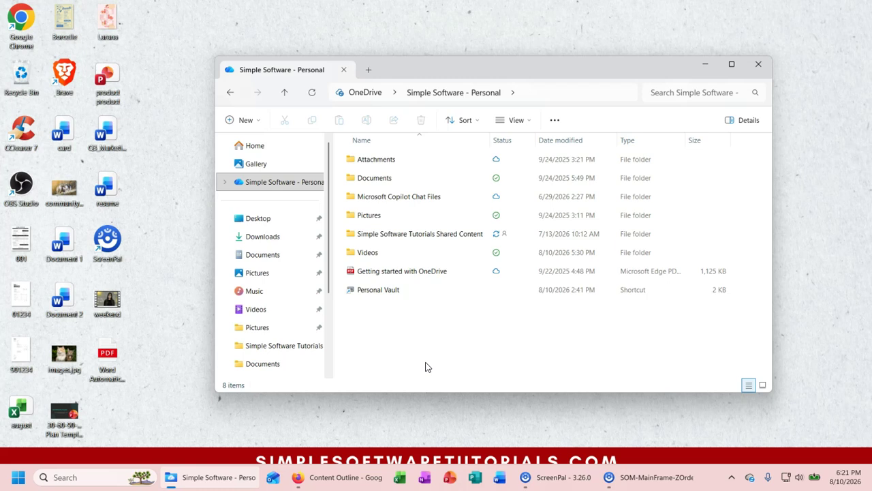
# Move the File Explorer window away from the desktop icons and make it narrower to expose more of the desktop
pyautogui.click(544, 75)
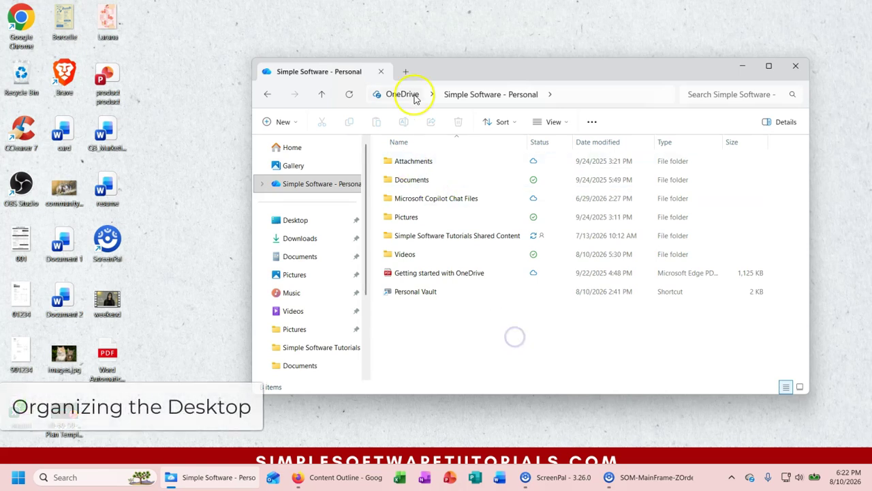
pyautogui.moveTo(512, 71); pyautogui.dragTo(548, 68)
pyautogui.moveTo(286, 62); pyautogui.dragTo(321, 82)
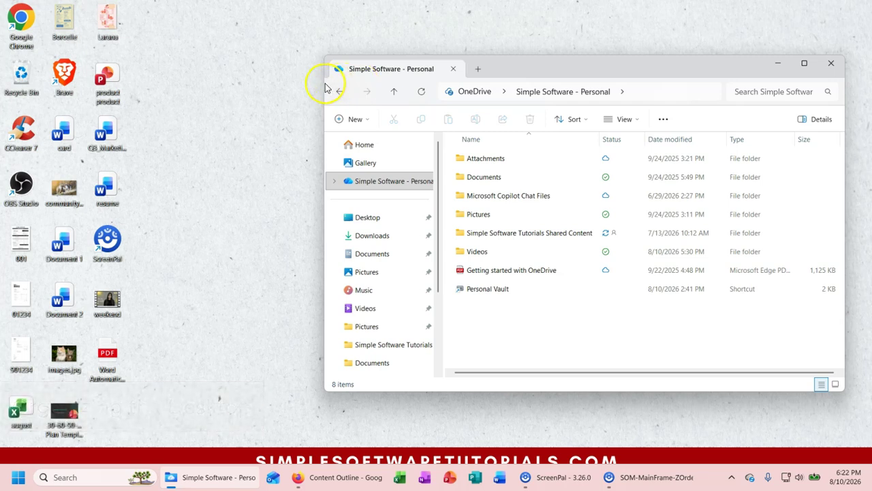
# Narrow the File Explorer window further and pin CCleaner 7 to the taskbar from its desktop shortcut
pyautogui.moveTo(323, 82); pyautogui.dragTo(537, 102)
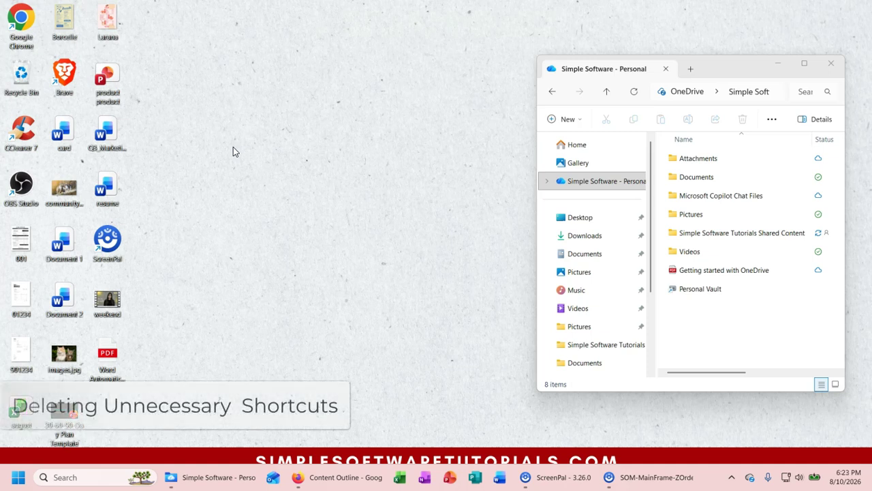
pyautogui.click(19, 33)
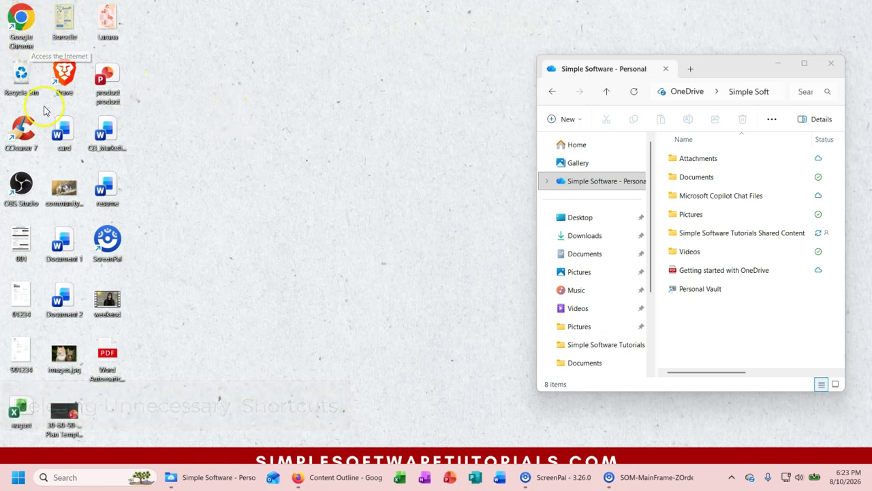
pyautogui.moveTo(30, 143); pyautogui.dragTo(520, 484)
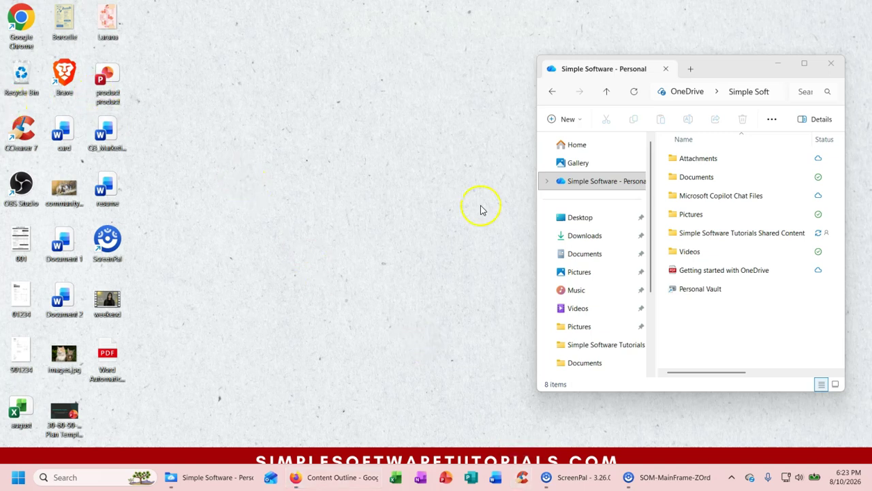
# Delete the Google Chrome shortcut from the desktop
pyautogui.doubleClick(27, 23)
pyautogui.rightClick(26, 22)
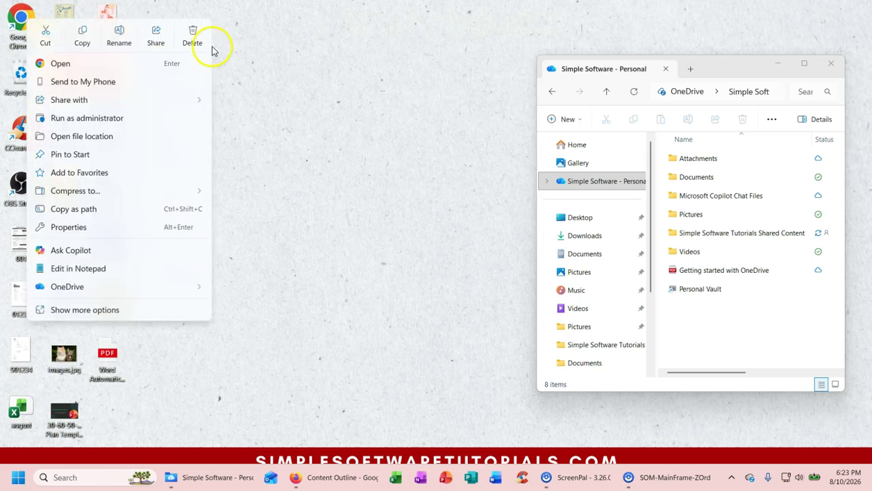
pyautogui.click(191, 35)
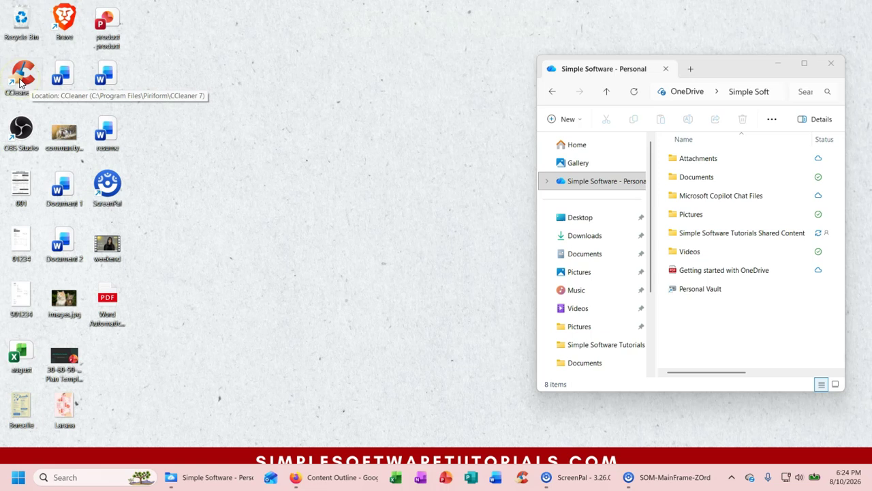
# Move the CCleaner 7, OBS Studio and ScreenPal desktop shortcuts to the Recycle Bin
pyautogui.moveTo(20, 83); pyautogui.dragTo(22, 27)
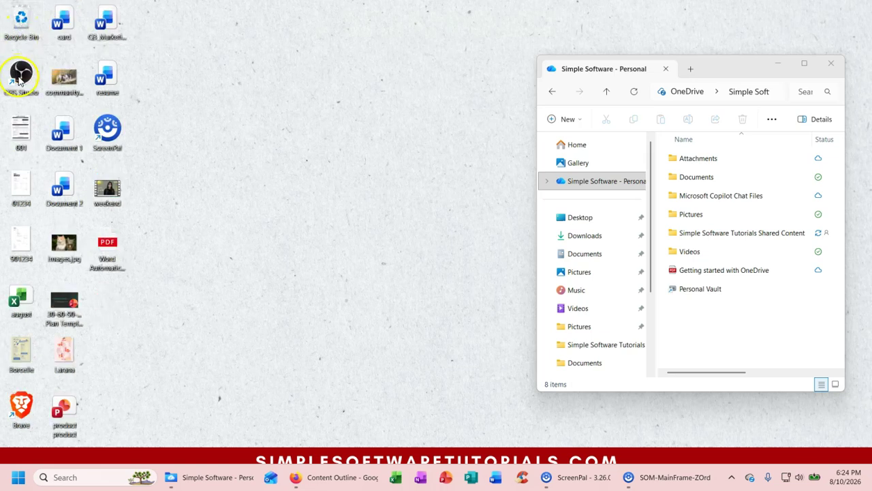
pyautogui.moveTo(19, 79); pyautogui.dragTo(21, 22)
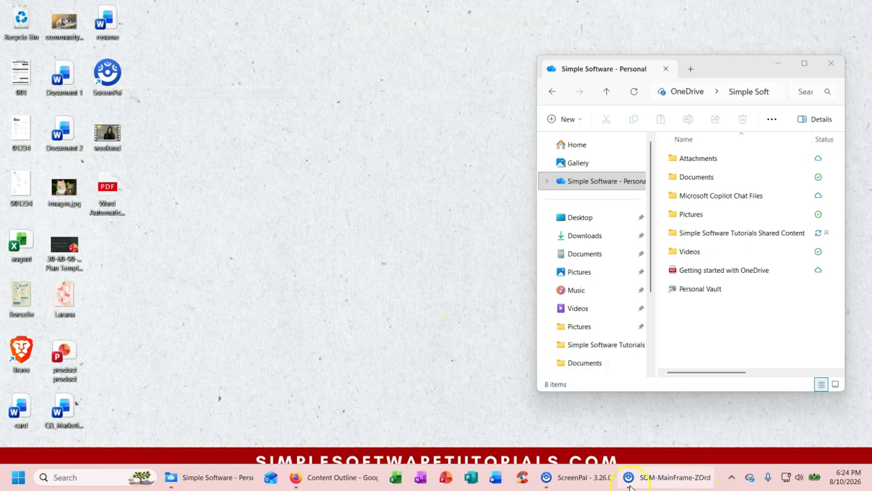
pyautogui.moveTo(123, 87); pyautogui.dragTo(29, 26)
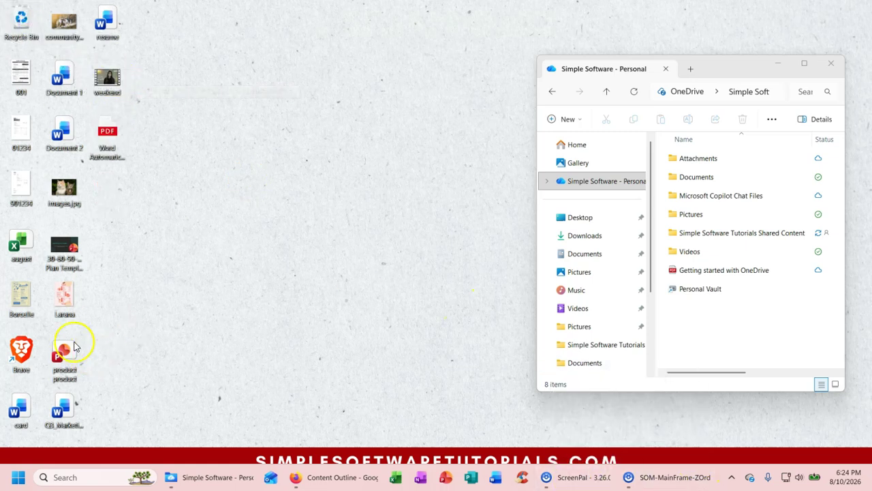
# Pin Brave to the taskbar from its desktop shortcut, and move the shortcut to the Recycle Bin
pyautogui.moveTo(21, 351); pyautogui.dragTo(518, 478)
pyautogui.moveTo(20, 349); pyautogui.dragTo(19, 14)
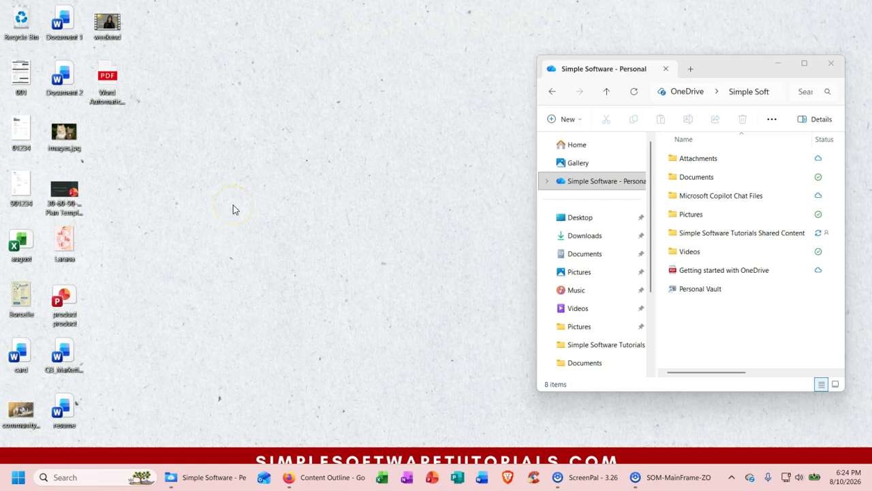
# Widen the File Explorer window and move it closer to the desktop icons
pyautogui.click(538, 210)
pyautogui.moveTo(535, 206); pyautogui.dragTo(390, 209)
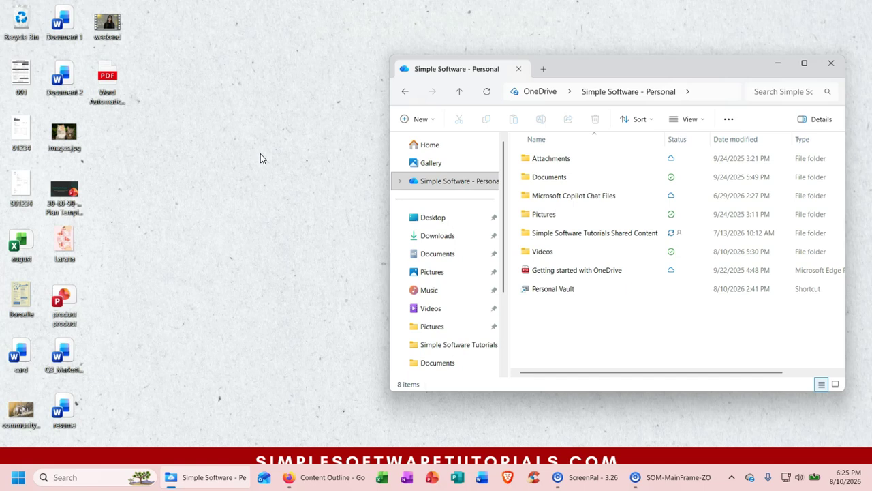
pyautogui.moveTo(593, 70); pyautogui.dragTo(474, 65)
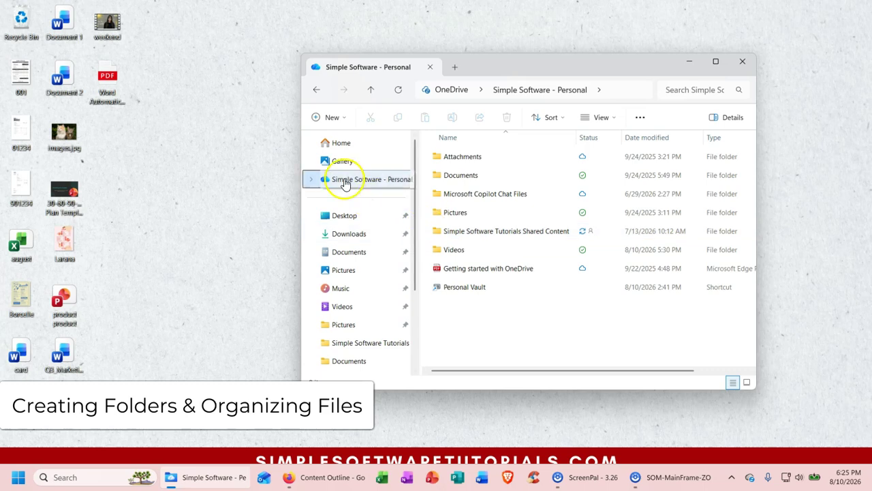
# Select the personal OneDrive location and review its existing folders as destinations for the desktop files
pyautogui.click(513, 316)
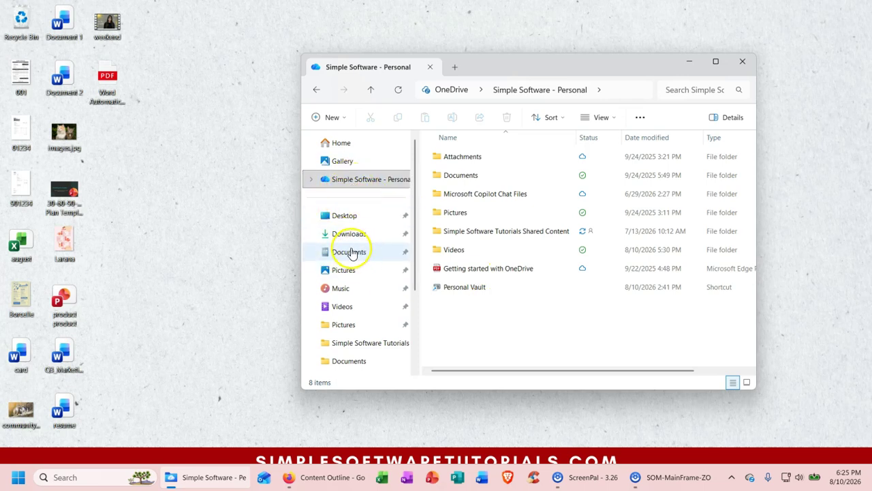
pyautogui.click(364, 178)
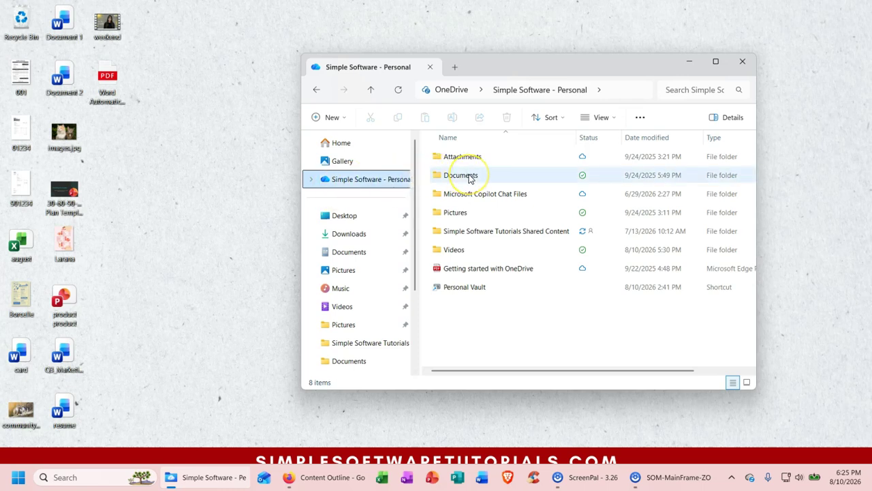
pyautogui.moveTo(469, 179)
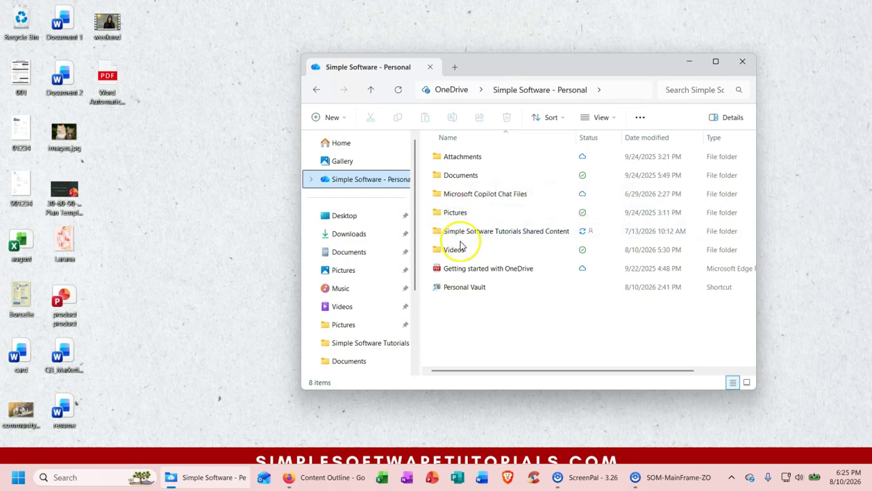
pyautogui.click(482, 334)
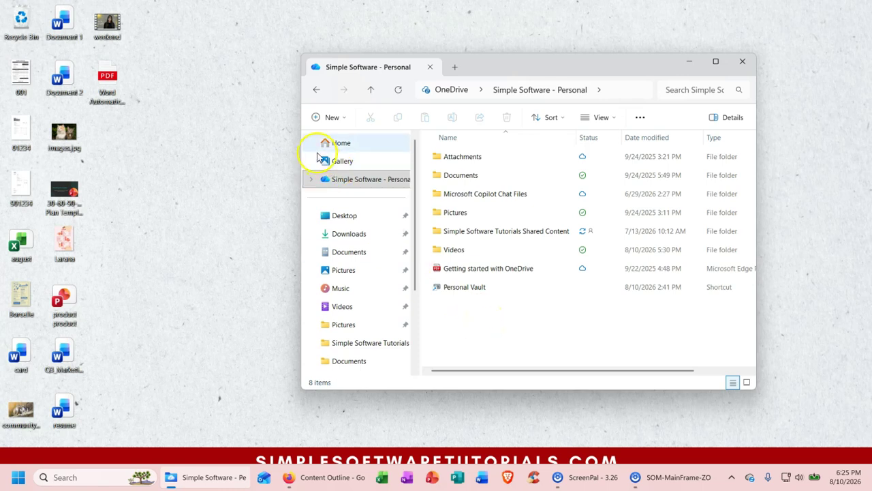
# Look at the two ways to create a new folder in personal OneDrive without creating one
pyautogui.click(332, 117)
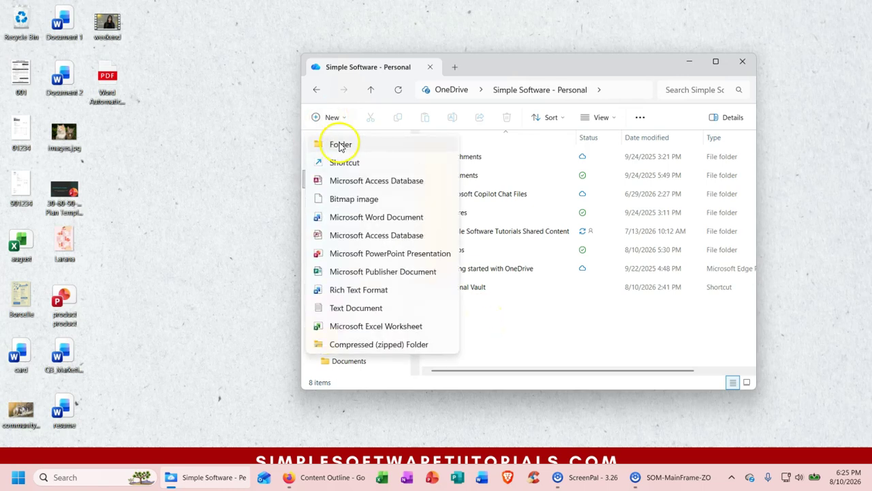
pyautogui.click(553, 332)
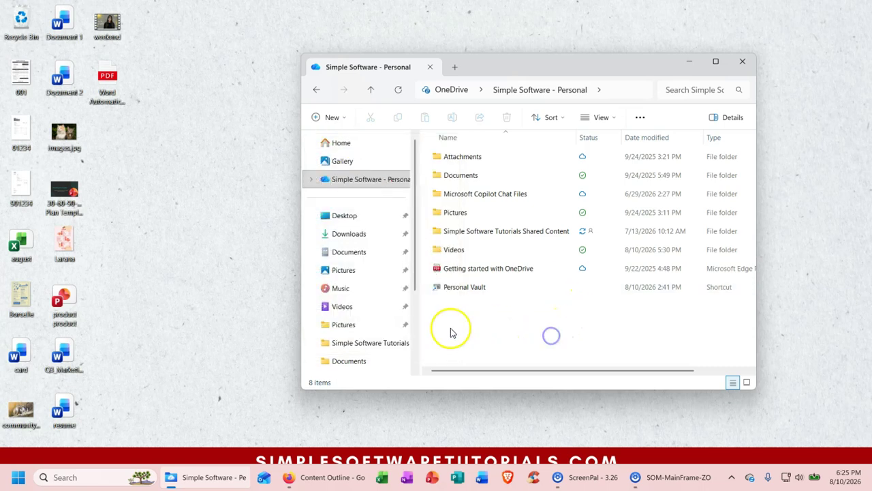
pyautogui.rightClick(477, 316)
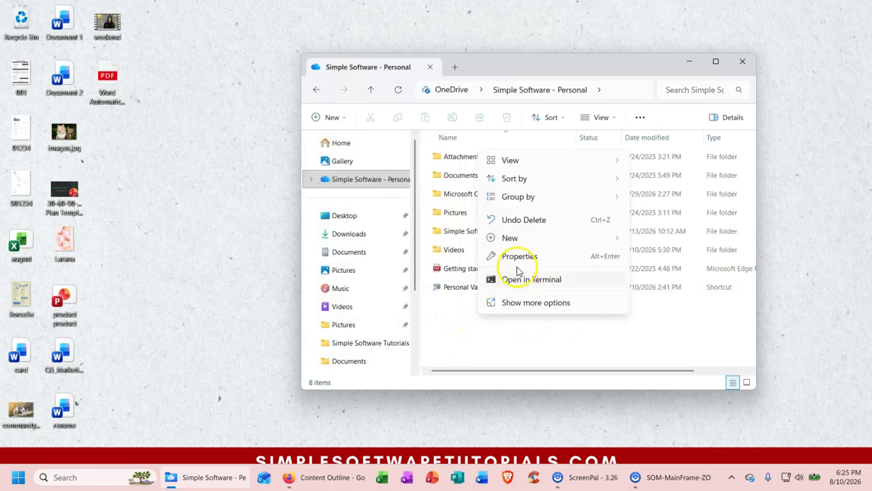
pyautogui.moveTo(528, 242)
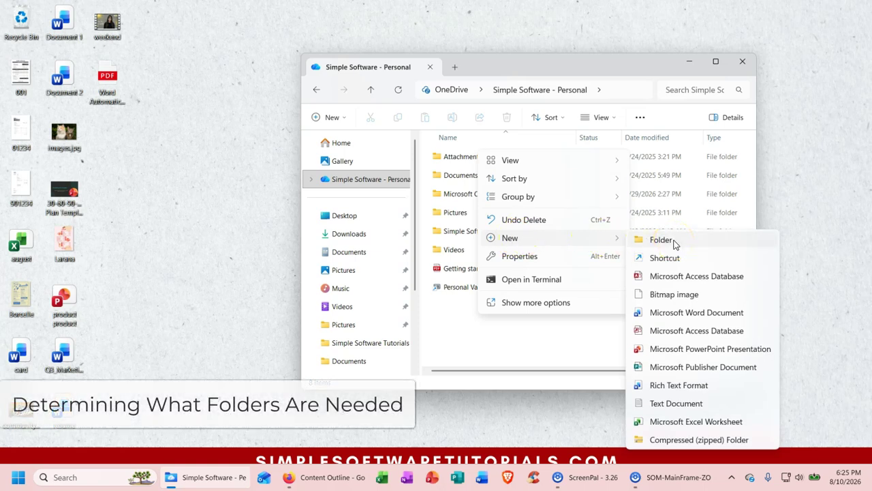
pyautogui.click(534, 318)
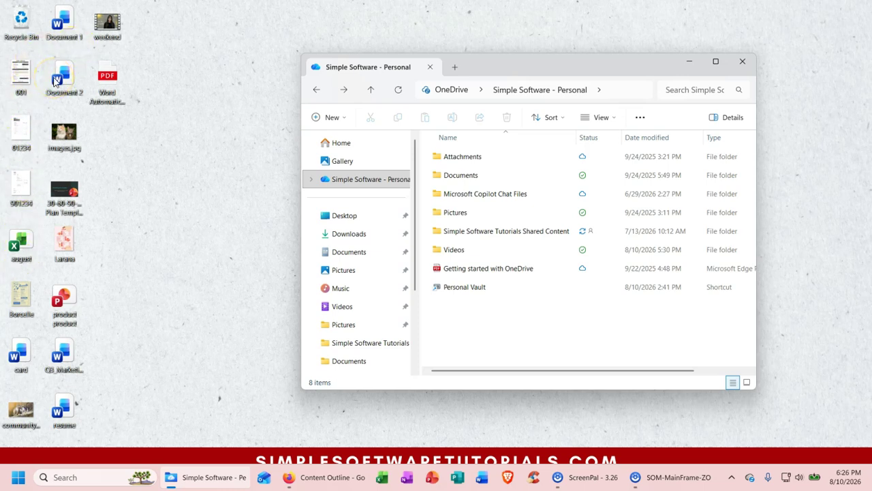
# Open the images.jpg picture from the desktop to check its content, and close the viewer
pyautogui.click(27, 71)
pyautogui.click(146, 206)
pyautogui.click(17, 77)
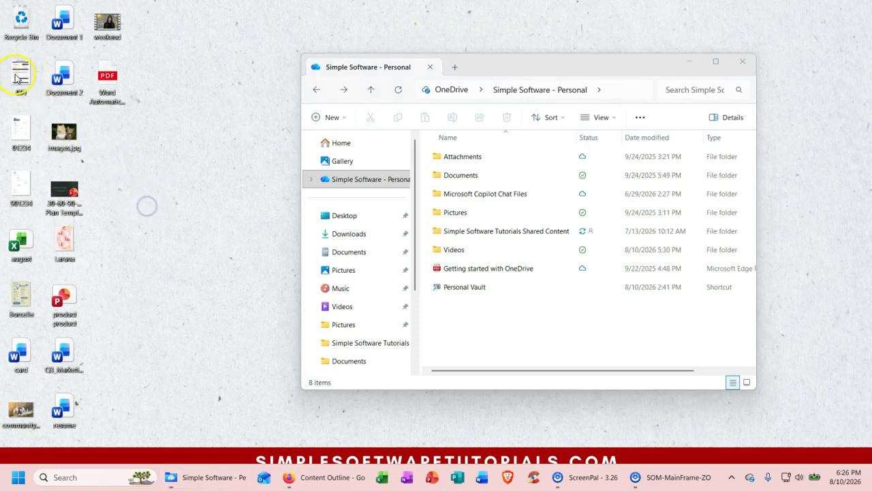
pyautogui.doubleClick(66, 139)
pyautogui.click(411, 216)
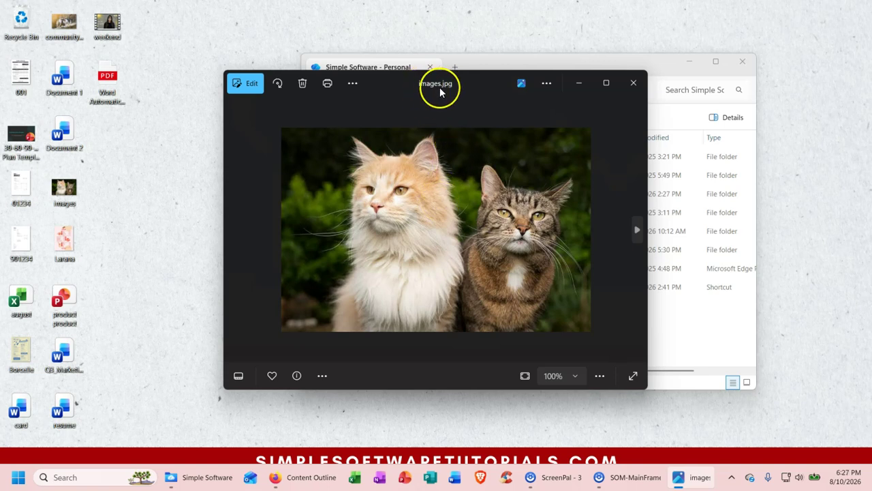
pyautogui.click(634, 83)
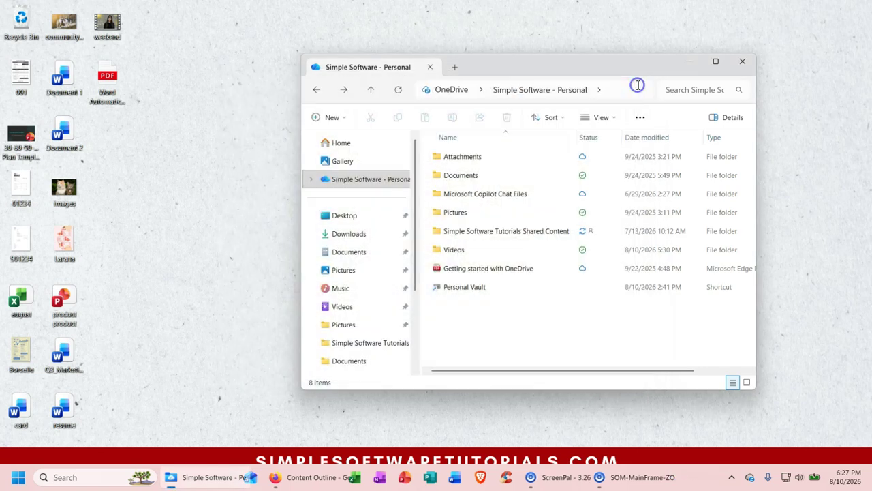
# Rename the images picture on the desktop as 2 cats
pyautogui.click(68, 204)
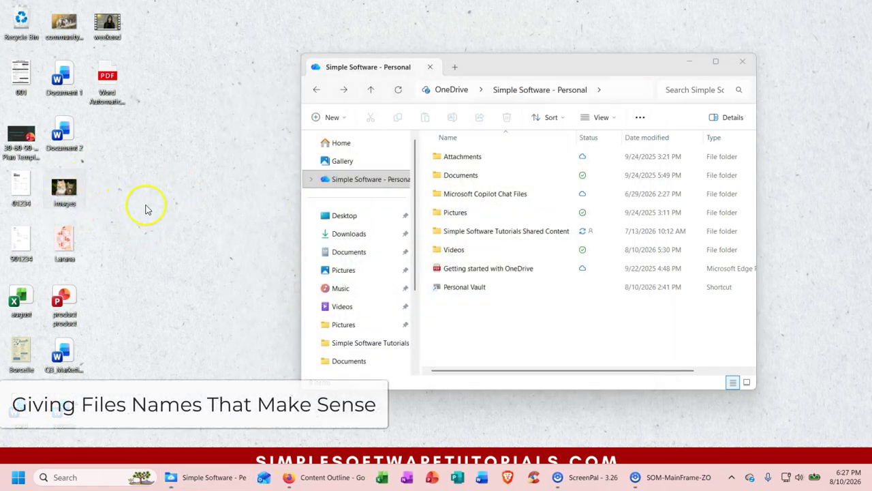
pyautogui.doubleClick(66, 206)
pyautogui.click(108, 203)
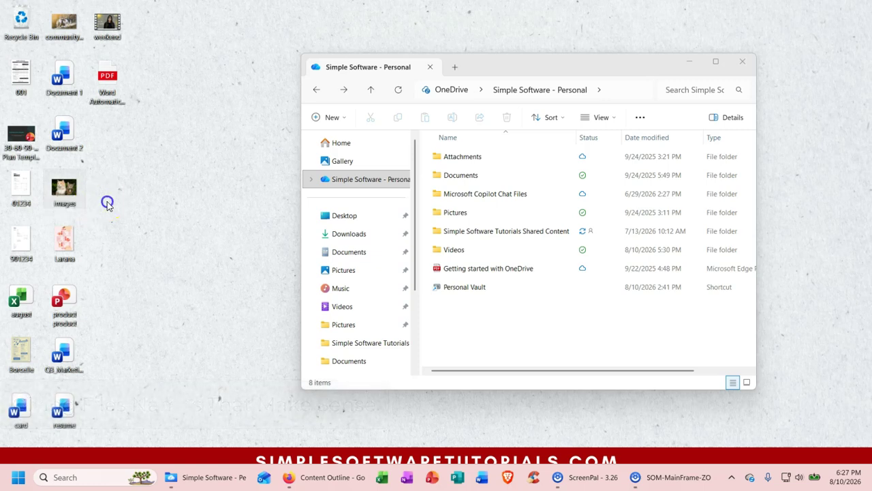
pyautogui.click(67, 203)
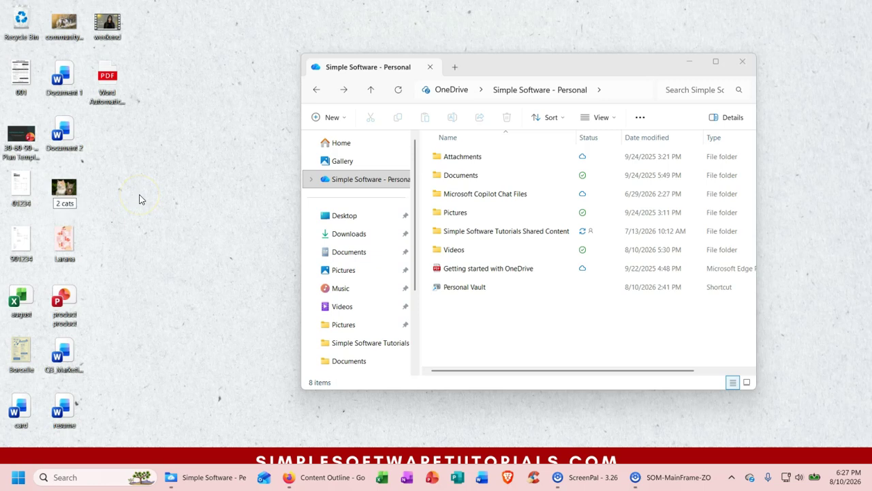
pyautogui.press('Return')
# Open the community-cats-copy picture from the desktop to check its content, and close the viewer
pyautogui.click(67, 26)
pyautogui.doubleClick(67, 25)
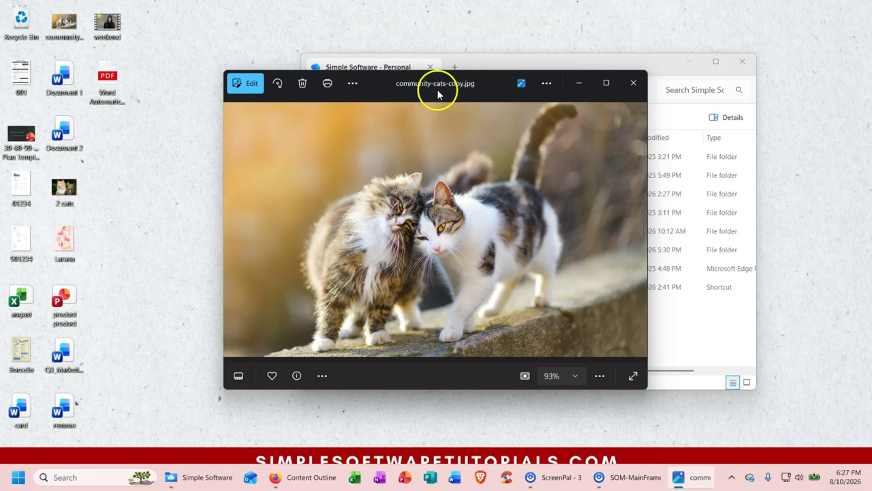
pyautogui.click(635, 82)
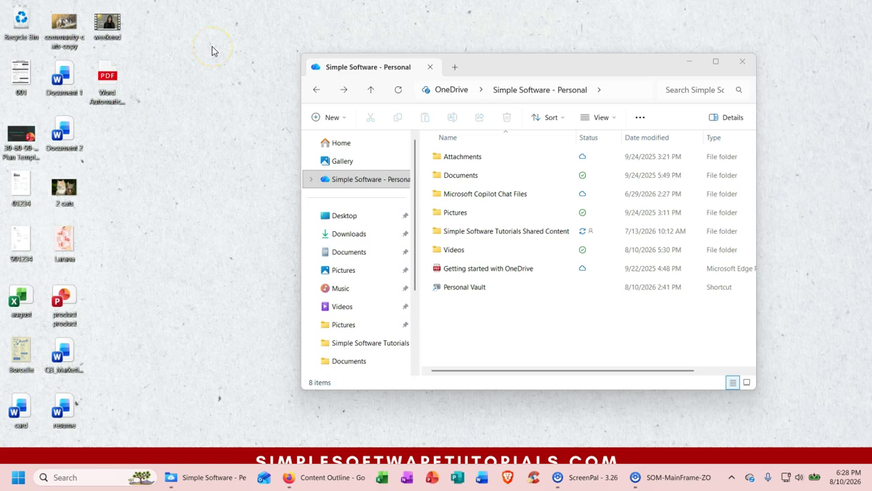
# Rename the community-cats-copy picture on the desktop as 2 more cats
pyautogui.click(65, 29)
pyautogui.rightClick(64, 27)
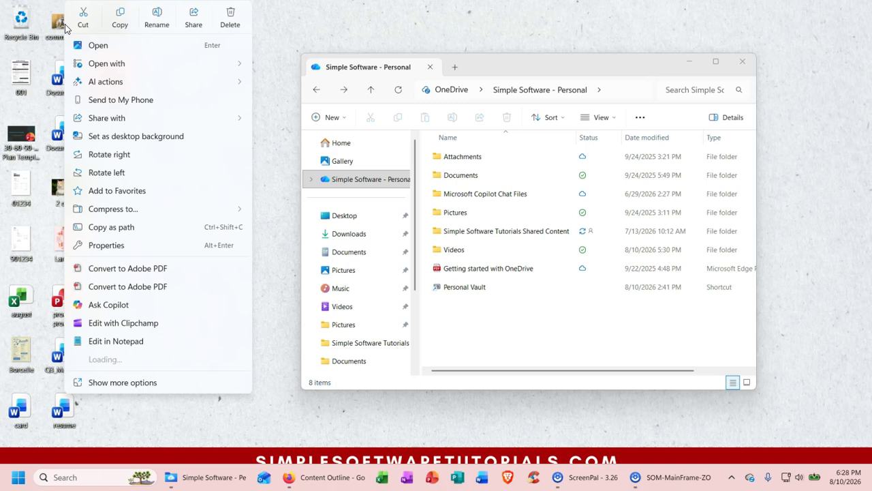
pyautogui.click(156, 19)
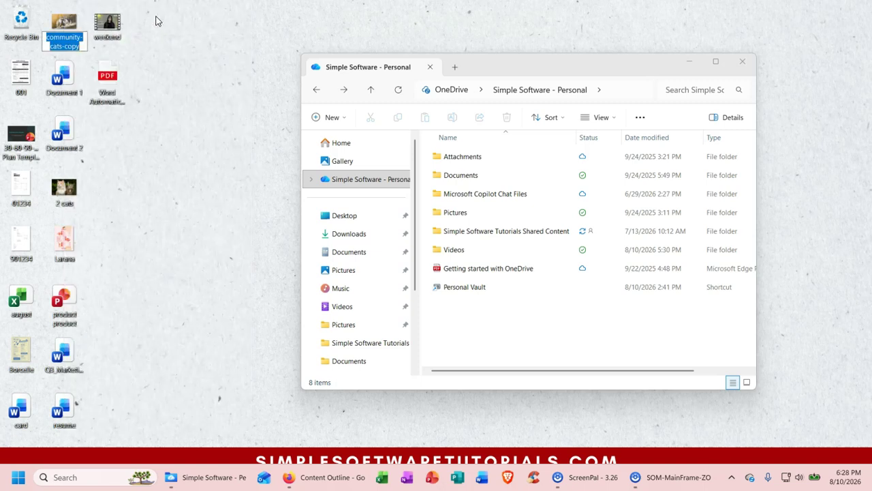
pyautogui.click(145, 61)
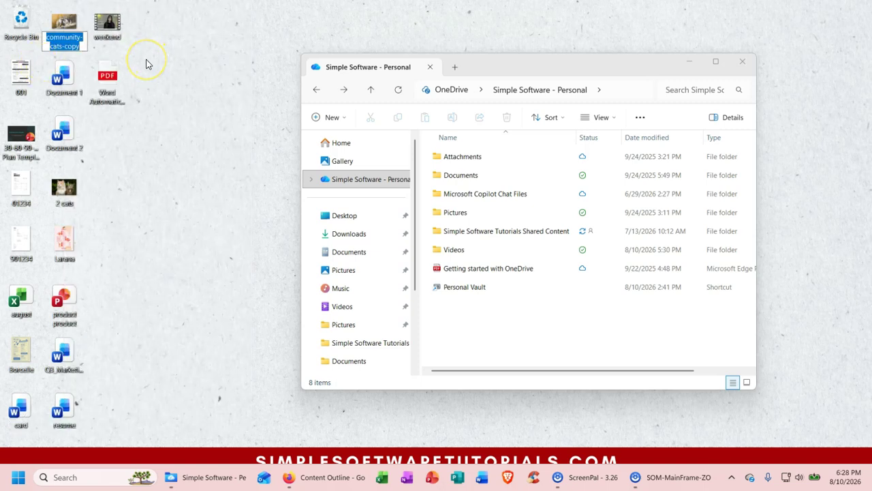
pyautogui.write('2 more cats')
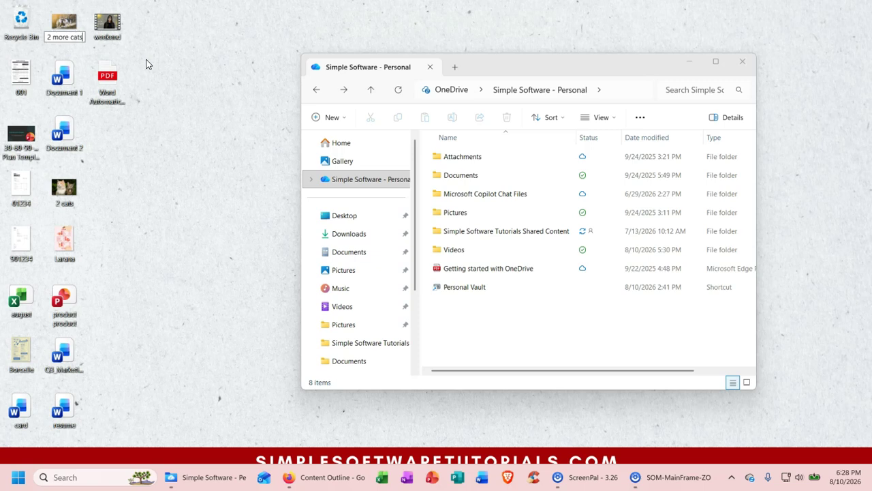
pyautogui.click(194, 180)
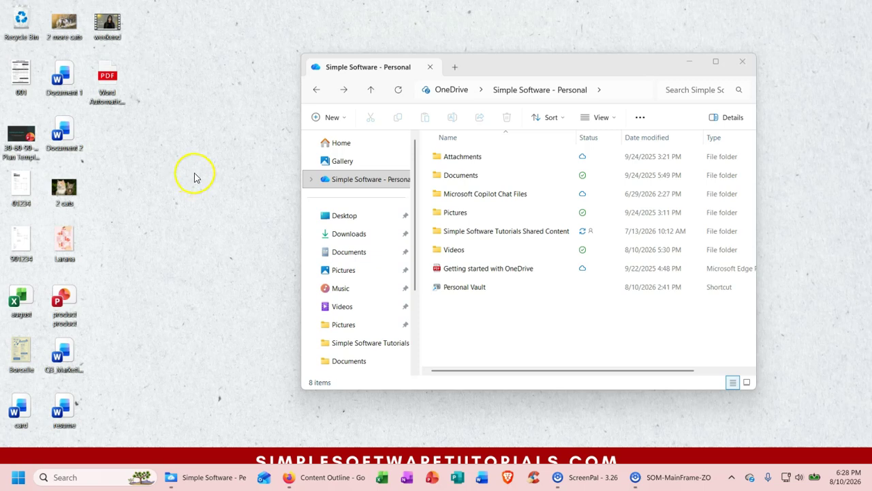
# Open the Pictures folder inside the personal OneDrive
pyautogui.click(479, 217)
pyautogui.doubleClick(479, 216)
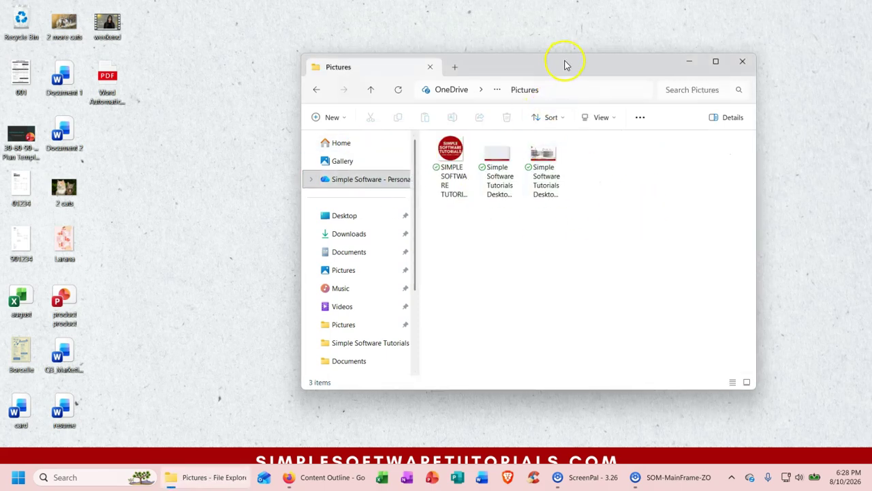
pyautogui.click(551, 253)
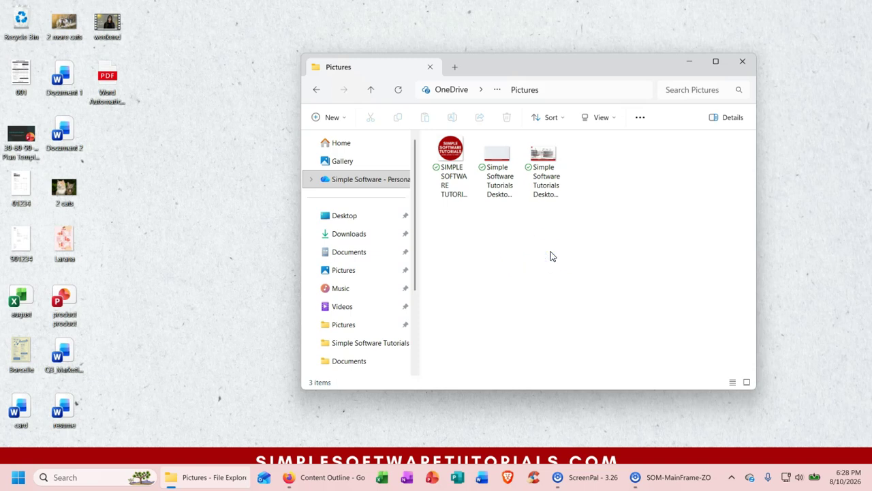
# Create a folder named Cat Pics in the OneDrive Pictures folder
pyautogui.click(325, 118)
pyautogui.click(341, 145)
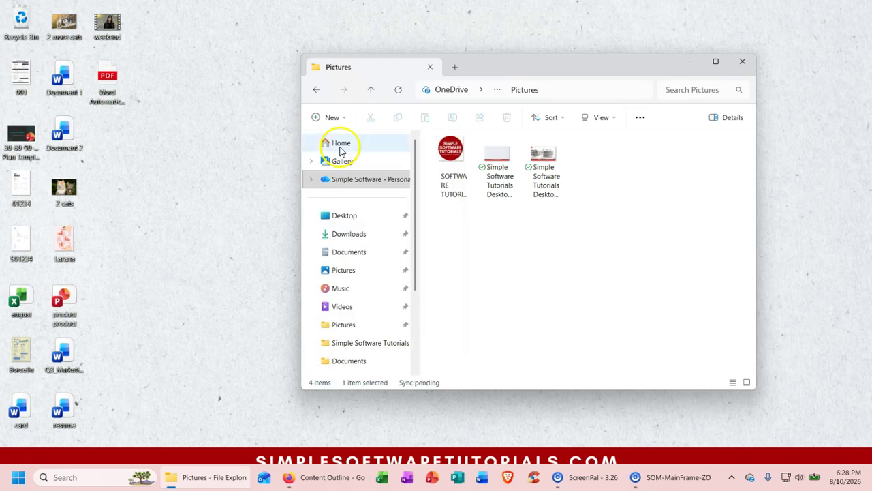
pyautogui.write('Cat')
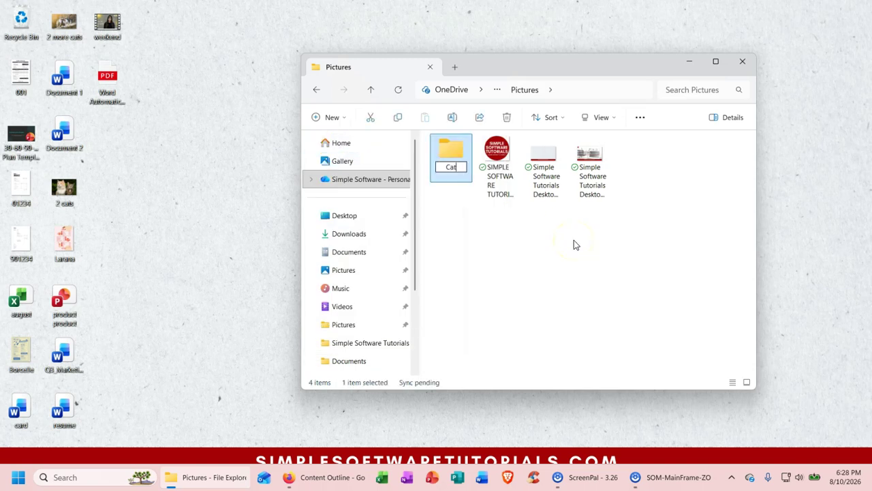
pyautogui.write(' Pics')
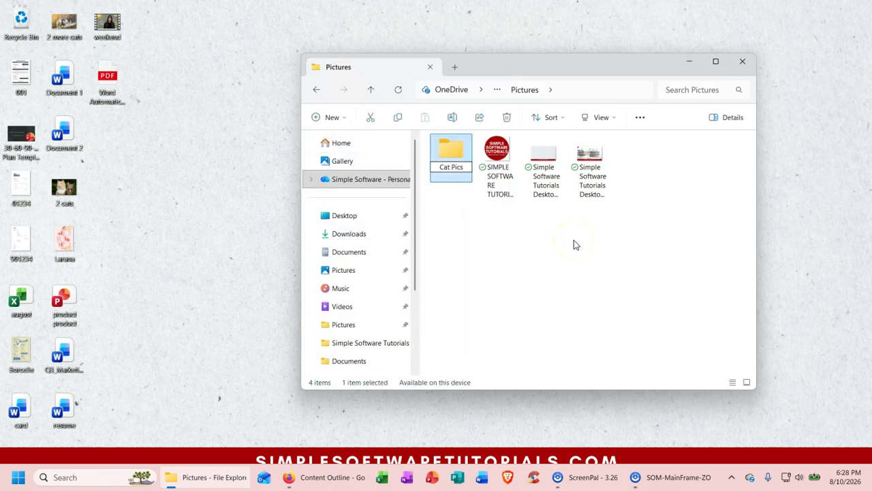
pyautogui.click(569, 240)
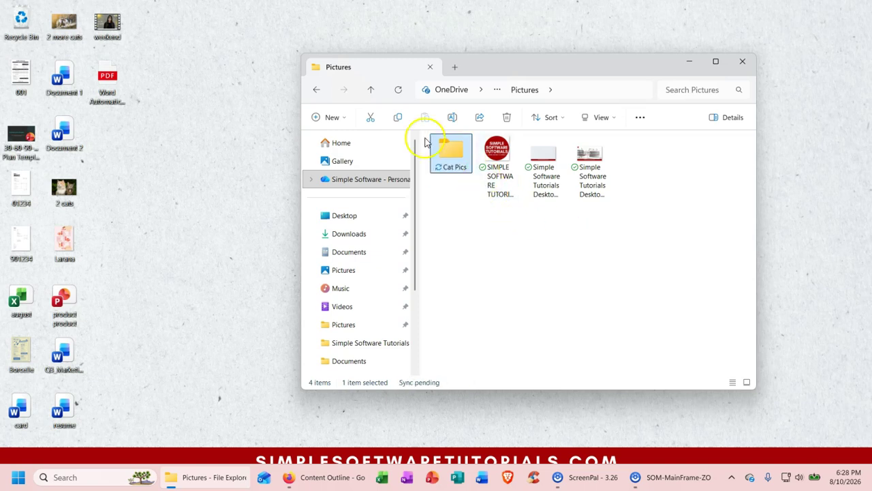
# Open the Cat Pics folder and move the 2 more cats and 2 cats pictures from the desktop into it
pyautogui.doubleClick(454, 159)
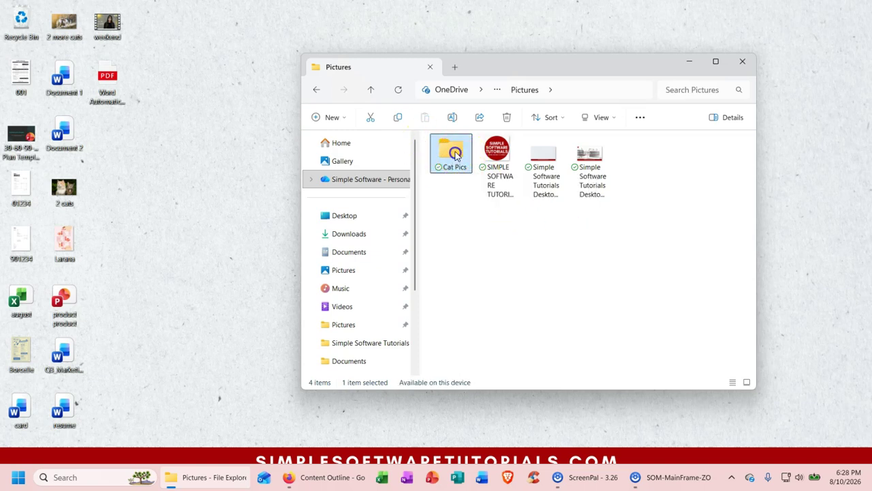
pyautogui.moveTo(64, 24); pyautogui.dragTo(593, 232)
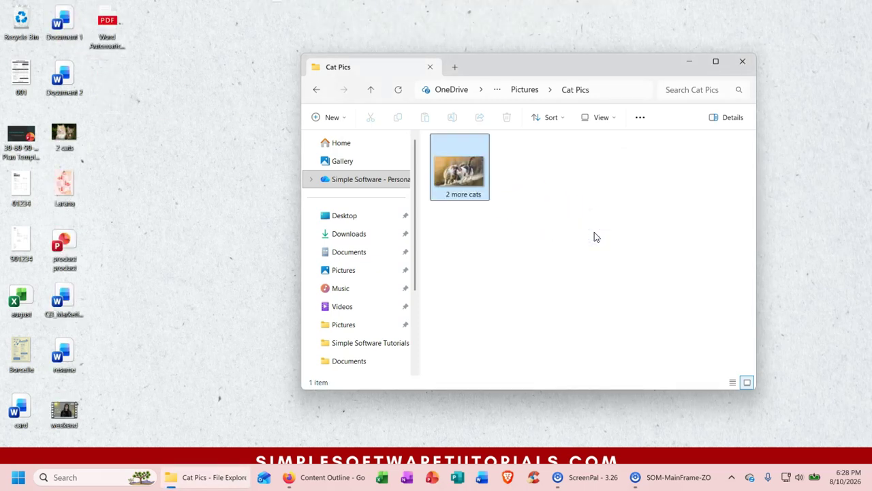
pyautogui.moveTo(64, 133); pyautogui.dragTo(542, 261)
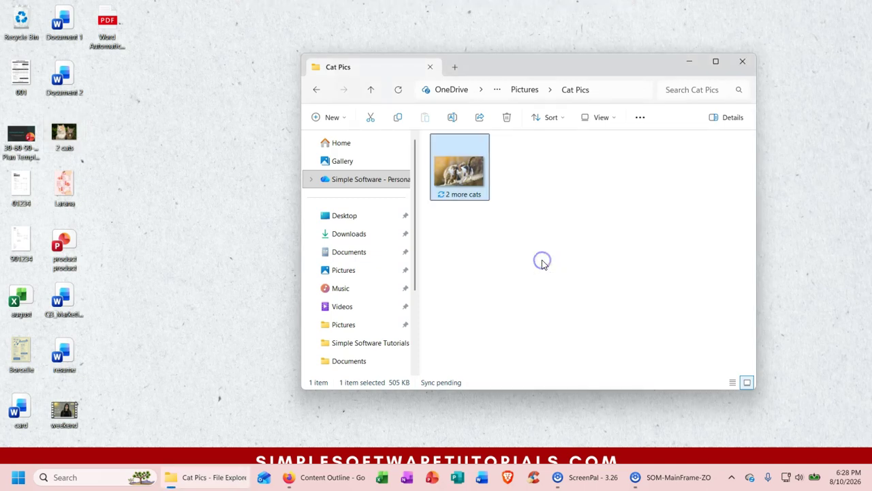
pyautogui.click(489, 246)
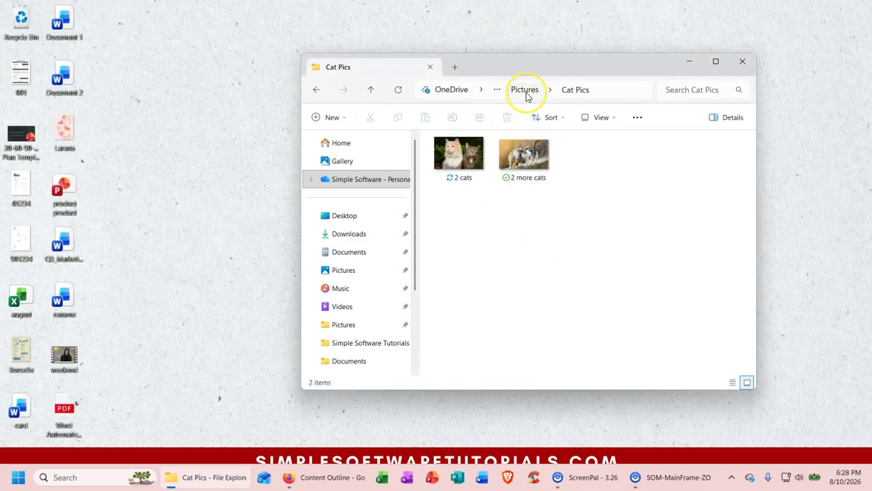
# Widen the File Explorer window, return to the top level of the personal OneDrive, and keep the window clear of the desktop icons
pyautogui.moveTo(300, 101); pyautogui.dragTo(172, 101)
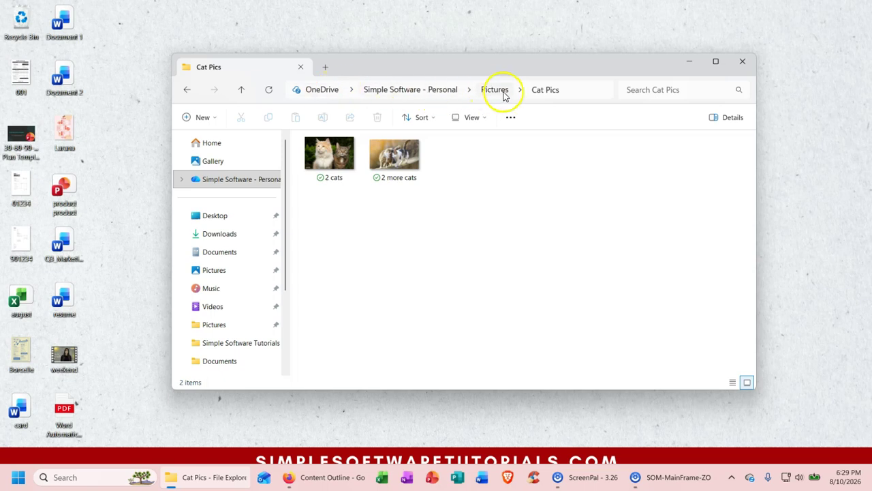
pyautogui.click(392, 94)
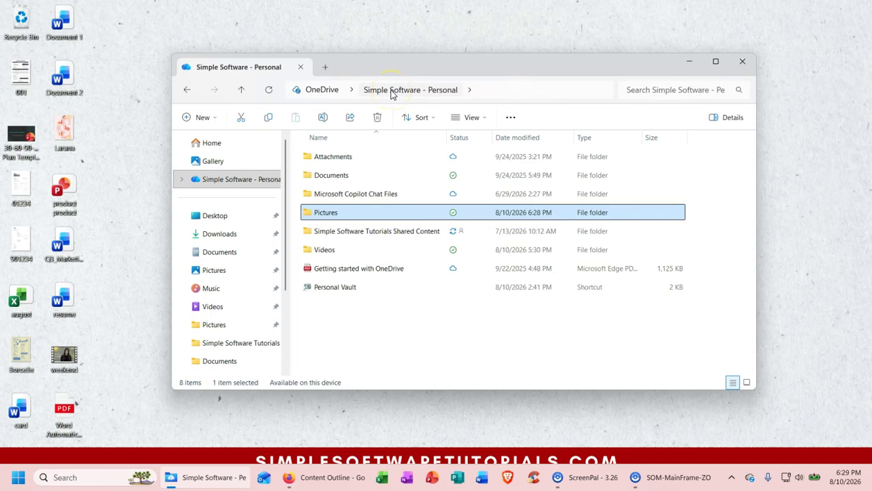
pyautogui.click(189, 92)
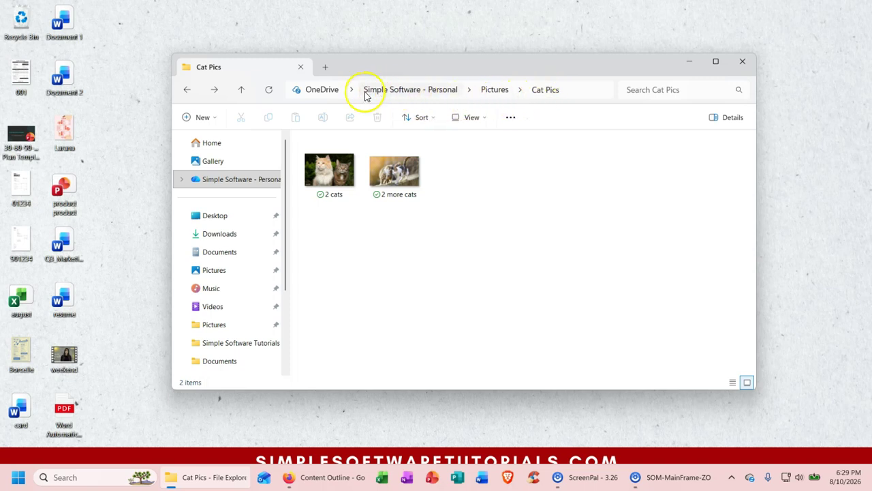
pyautogui.click(242, 92)
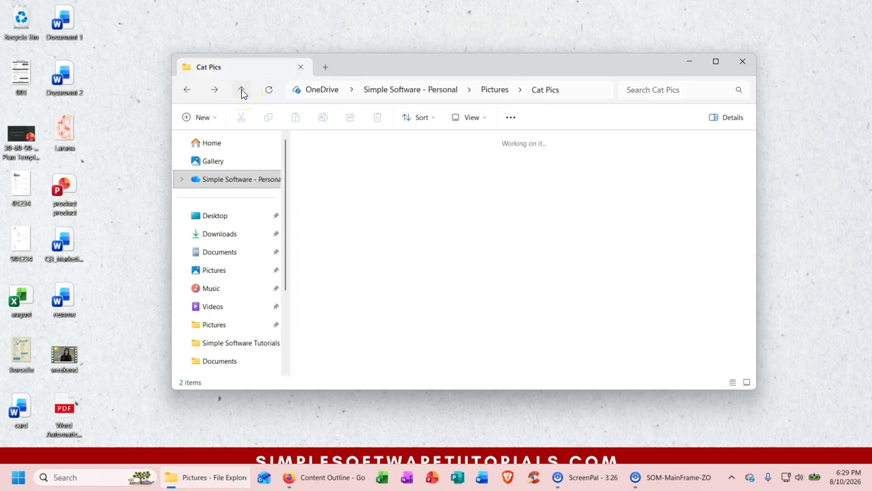
pyautogui.click(443, 93)
pyautogui.moveTo(384, 70); pyautogui.dragTo(444, 71)
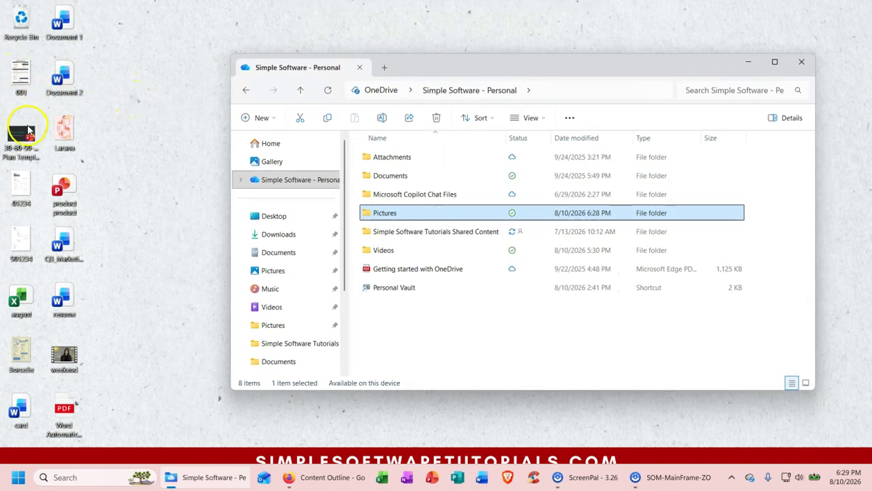
# Open the 001 picture from the desktop to check its content, and close the viewer
pyautogui.doubleClick(20, 78)
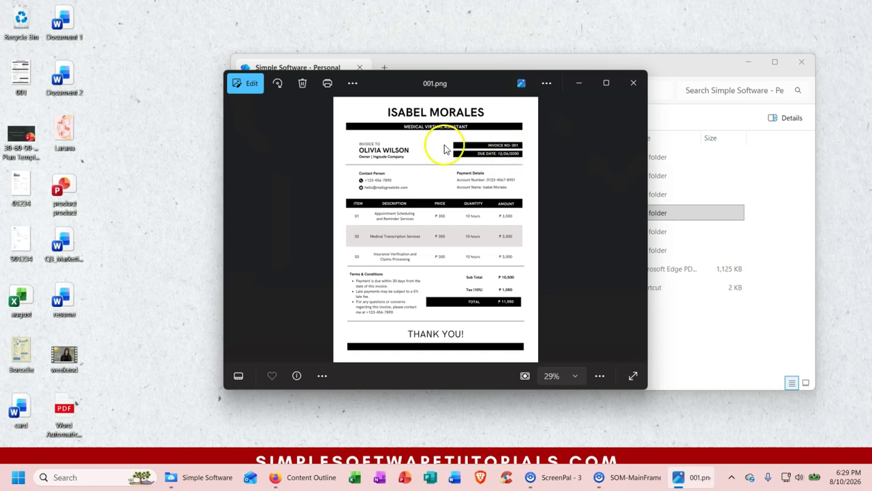
pyautogui.click(633, 82)
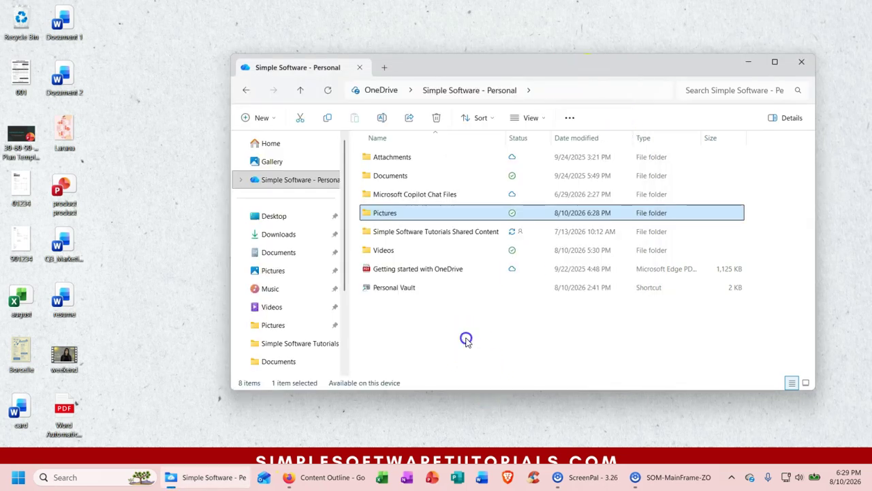
# Open the Documents folder inside the personal OneDrive
pyautogui.click(468, 341)
pyautogui.click(394, 179)
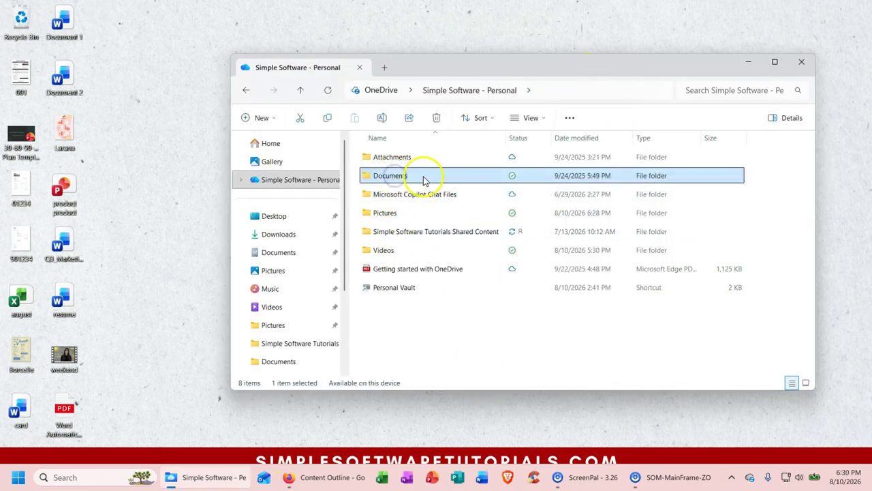
pyautogui.doubleClick(426, 179)
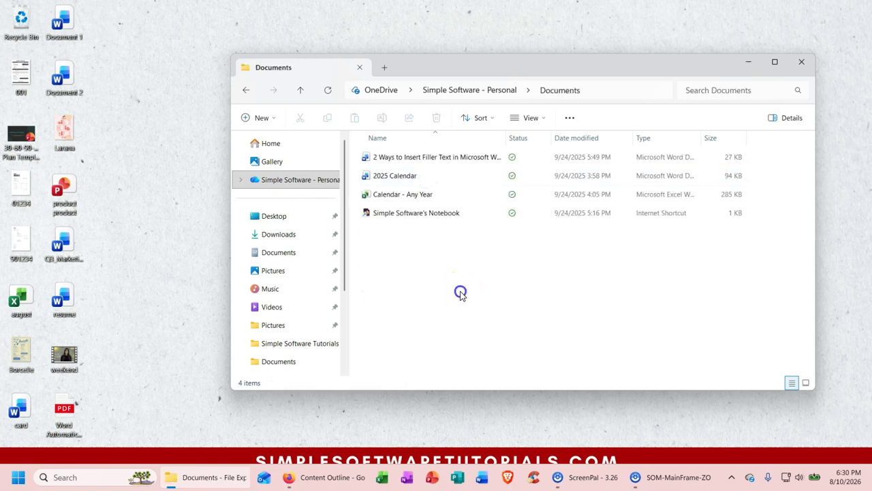
# Create a folder named Invoices in the OneDrive Documents folder and open it
pyautogui.click(259, 119)
pyautogui.click(262, 143)
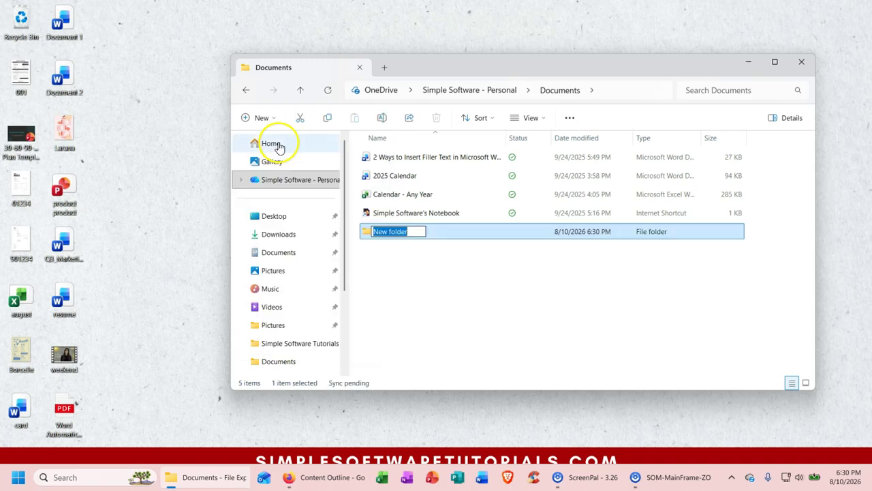
pyautogui.press('BackSpace')
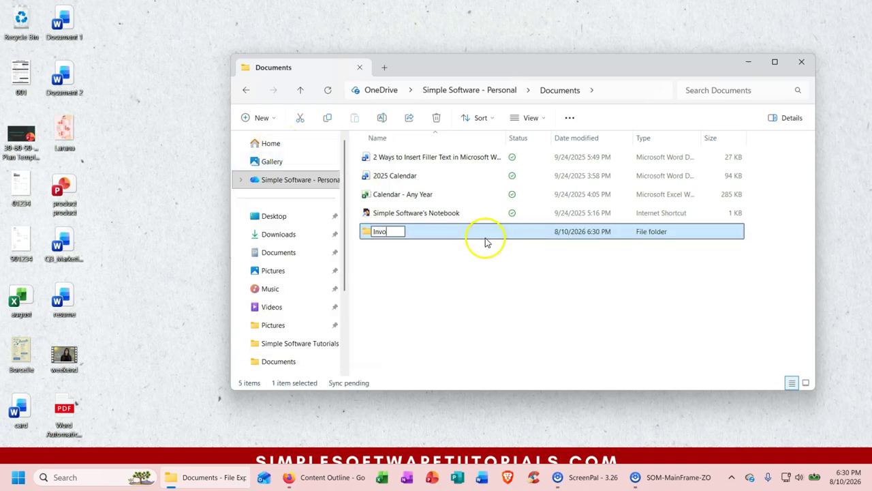
pyautogui.write('Invoices')
pyautogui.doubleClick(486, 235)
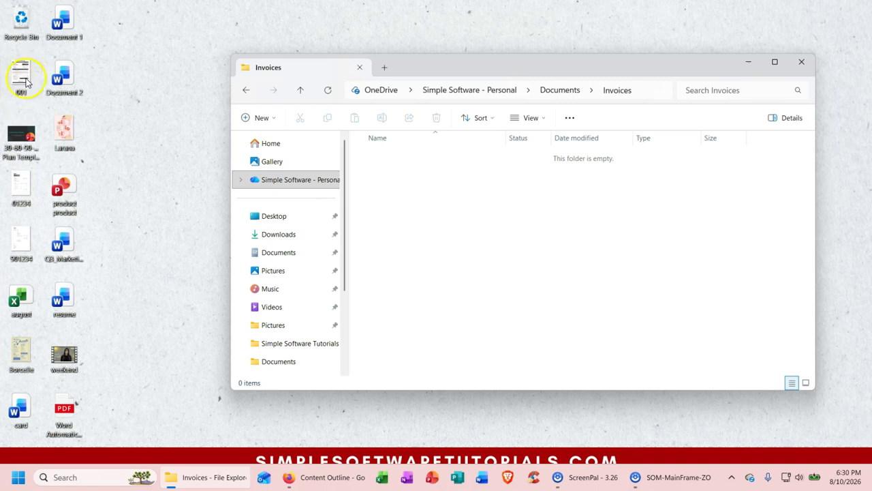
# View the 001 invoice picture in a maximized viewer to read its details, and close the viewer
pyautogui.doubleClick(21, 76)
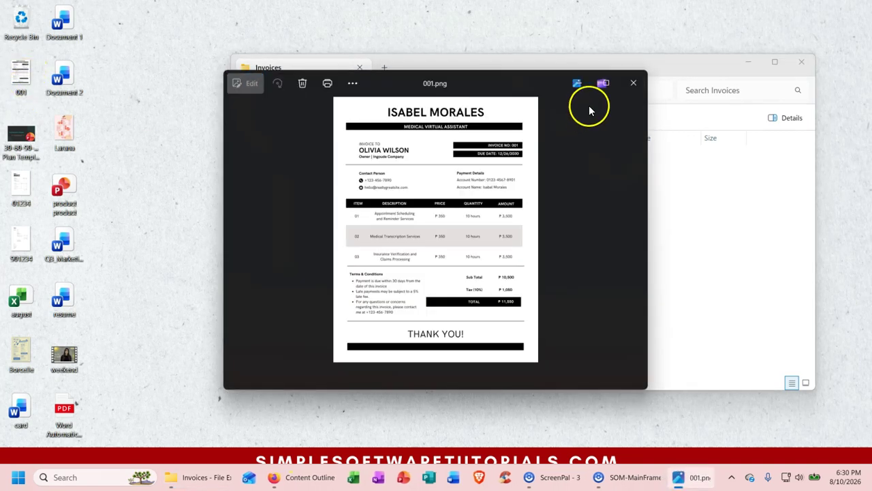
pyautogui.click(607, 82)
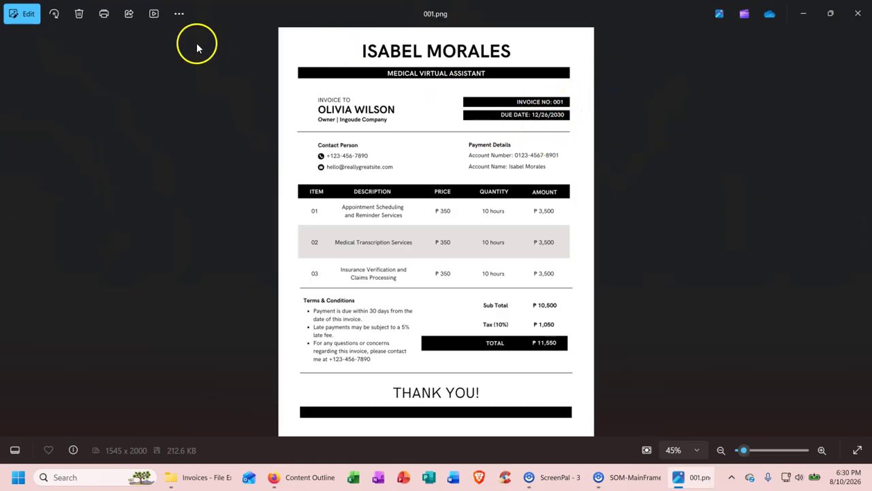
pyautogui.click(858, 13)
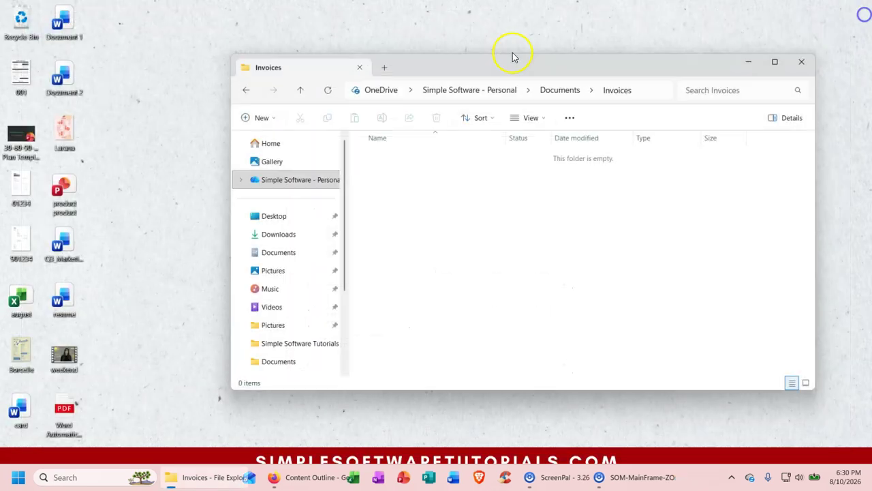
# Rename the 001 picture on the desktop as 08-2026 Med Assistant Invoice 001 and move it into the Invoices folder
pyautogui.click(25, 77)
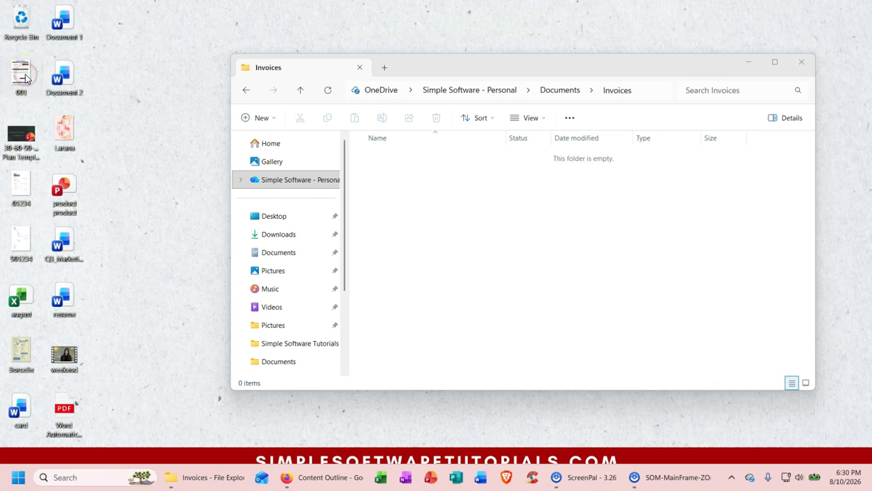
pyautogui.rightClick(26, 77)
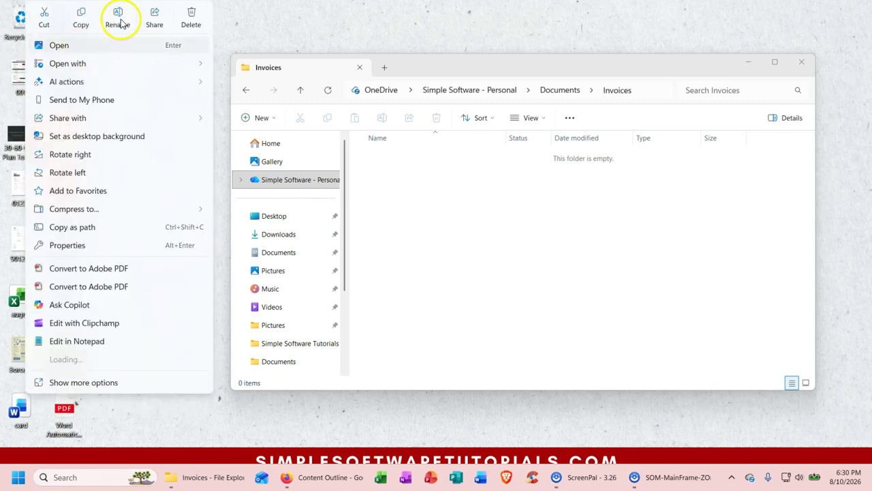
pyautogui.click(119, 20)
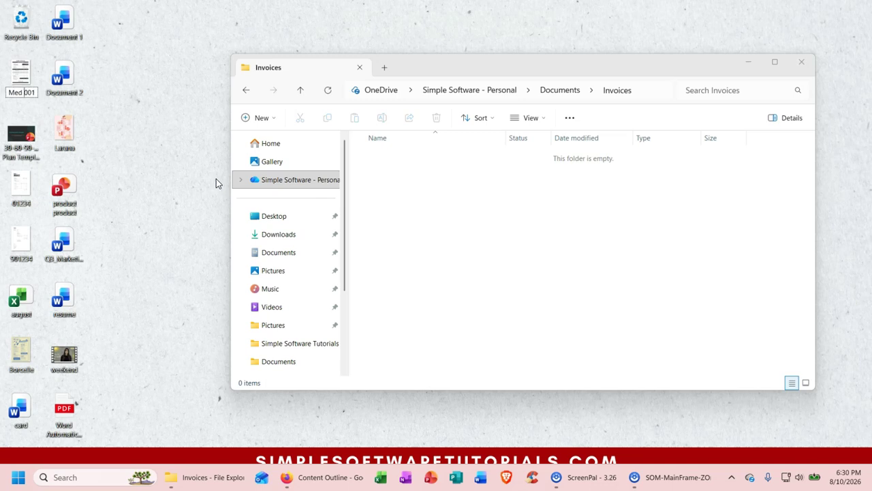
pyautogui.write('sistant Invoice')
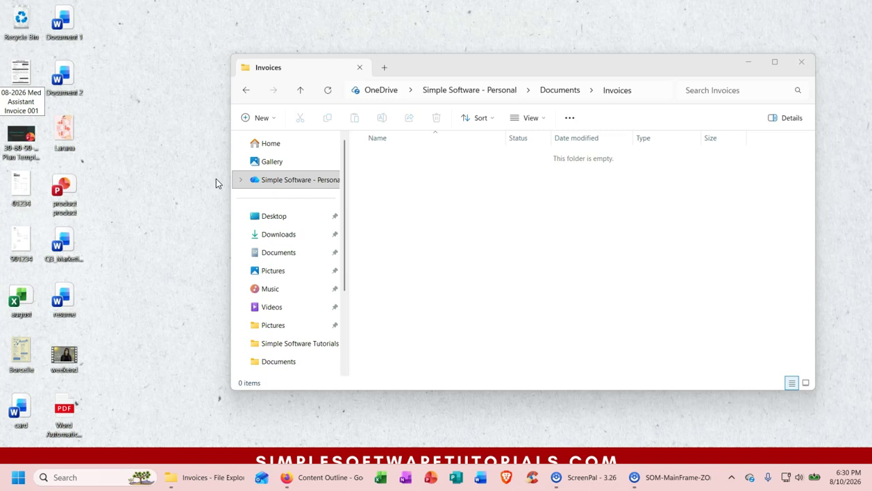
pyautogui.press('Return')
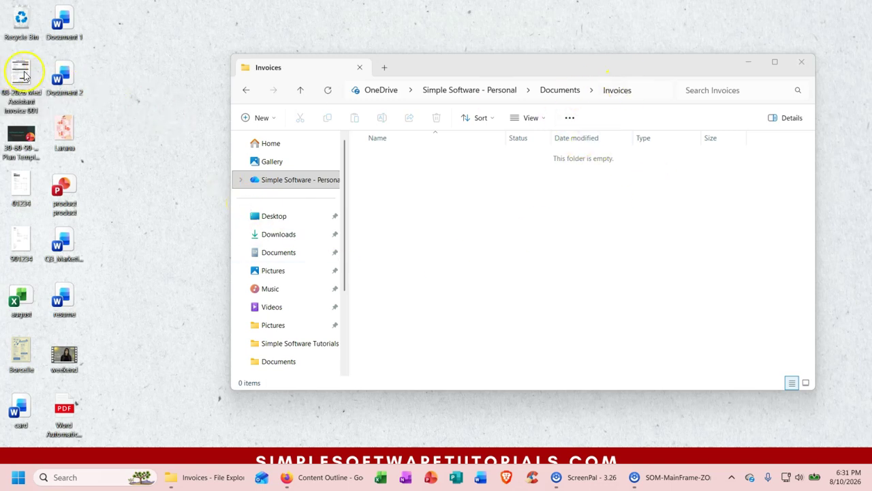
pyautogui.moveTo(19, 80); pyautogui.dragTo(551, 230)
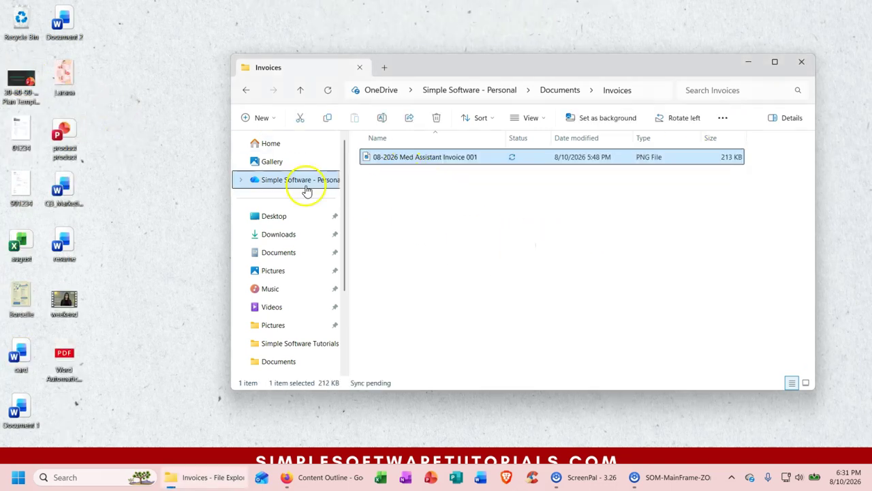
# Open the 01234 picture from the desktop to check its content, and close the viewer
pyautogui.doubleClick(24, 133)
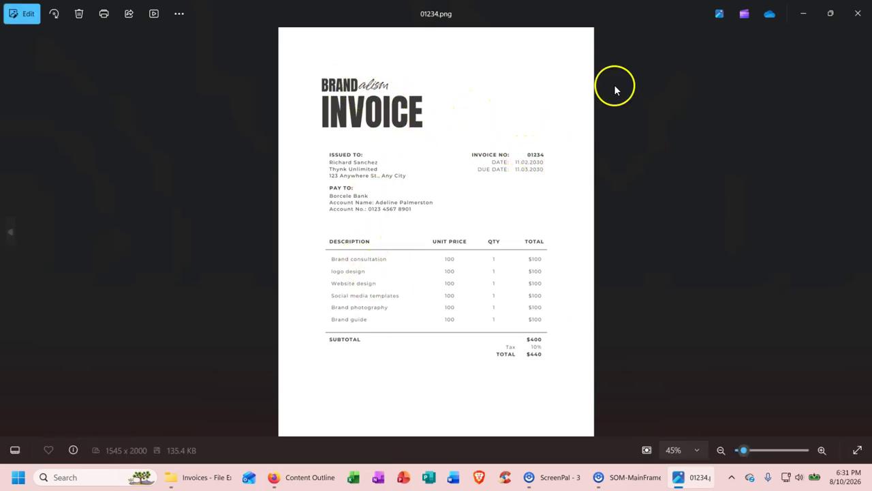
pyautogui.click(861, 11)
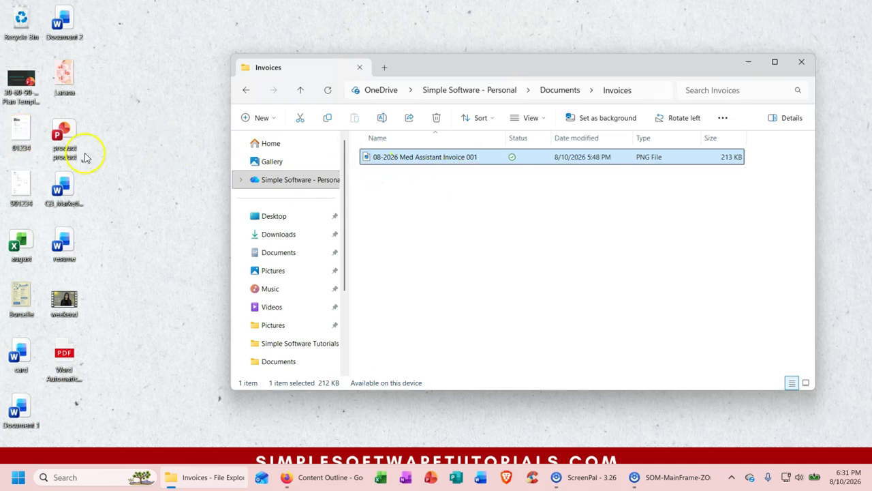
# Move the 01234 and 901234 pictures from the desktop into the Invoices folder
pyautogui.doubleClick(24, 133)
pyautogui.moveTo(23, 133); pyautogui.dragTo(483, 244)
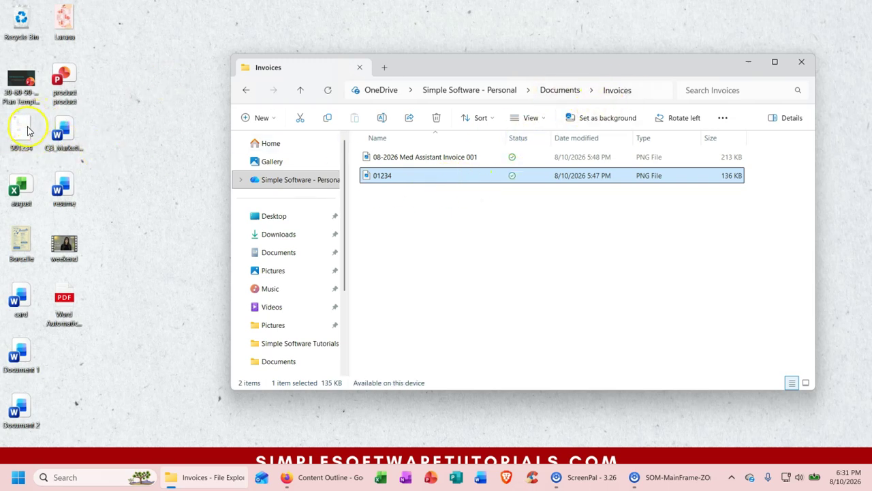
pyautogui.moveTo(23, 134); pyautogui.dragTo(438, 266)
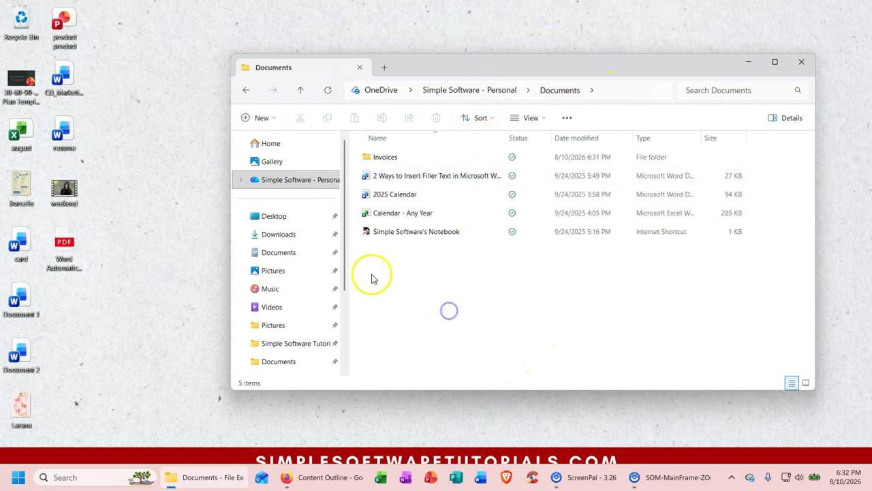
# Create a folder named Presentations in the OneDrive Documents folder and select it
pyautogui.click(258, 118)
pyautogui.click(259, 143)
pyautogui.write('Presentations')
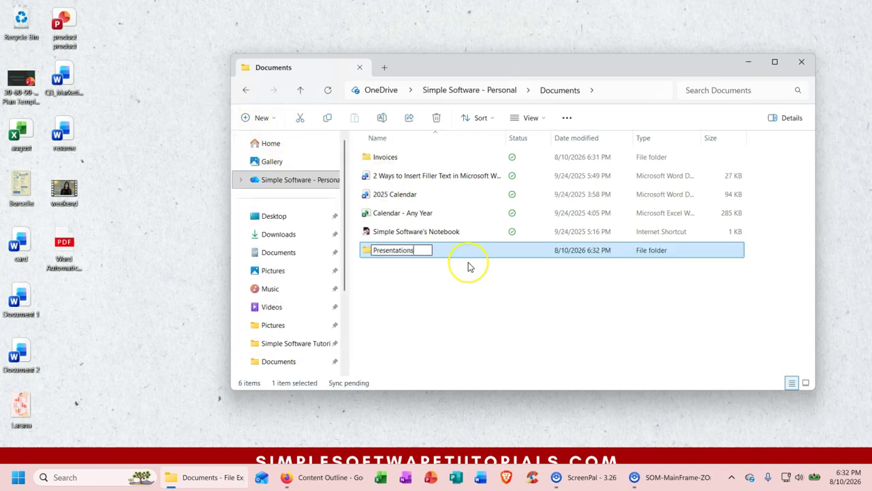
pyautogui.press('Return')
pyautogui.click(408, 177)
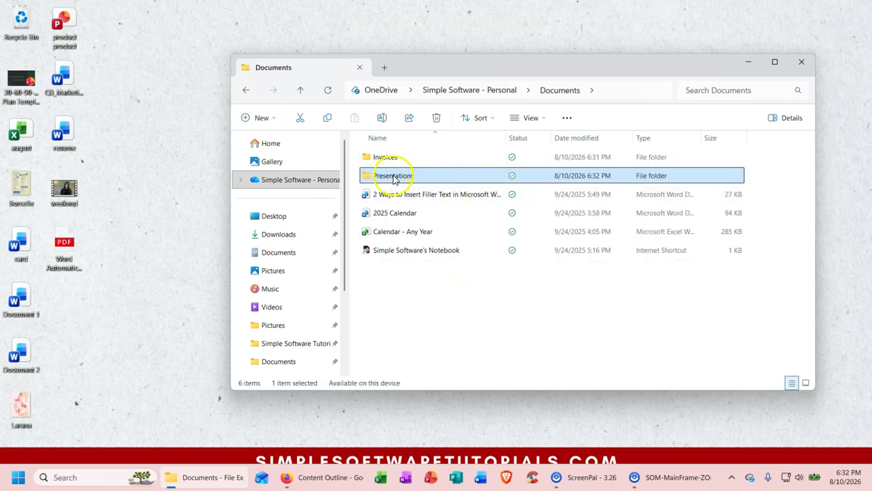
# Move the 30-60-90-Day Plan Template presentation from the desktop into the Presentations folder
pyautogui.doubleClick(403, 176)
pyautogui.click(23, 80)
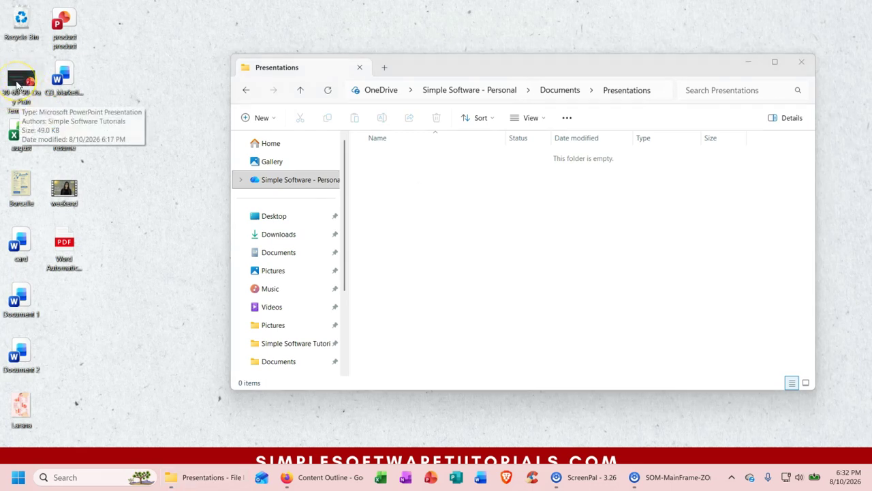
pyautogui.rightClick(17, 85)
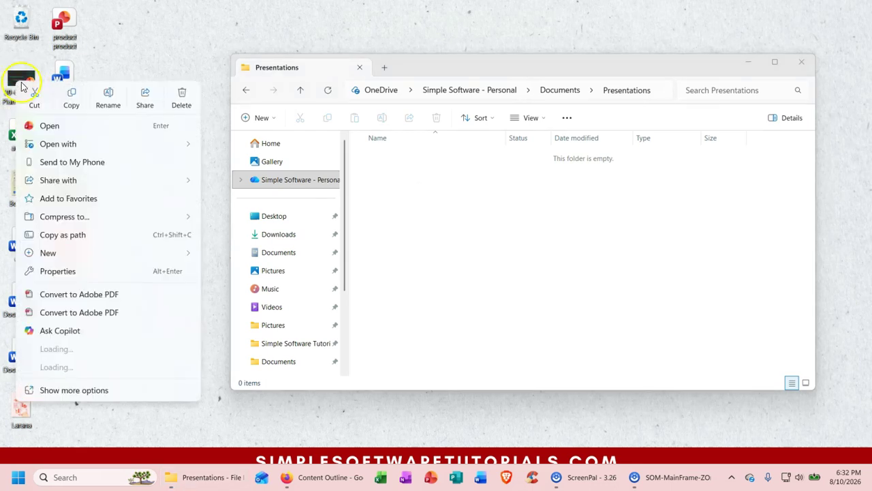
pyautogui.click(34, 103)
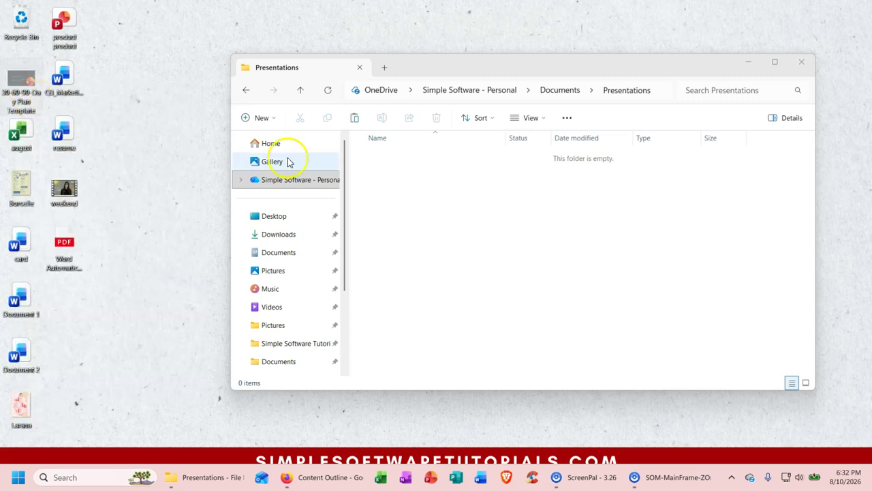
pyautogui.rightClick(417, 192)
pyautogui.click(437, 211)
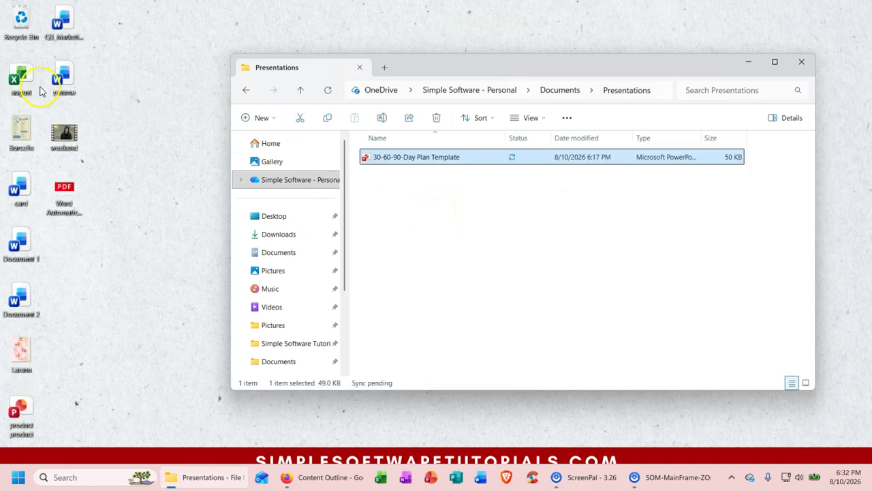
pyautogui.click(488, 220)
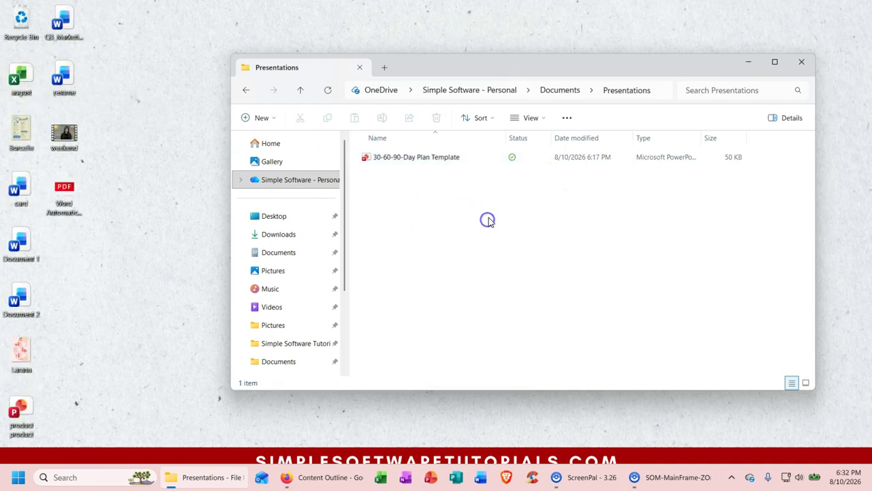
# Open the product product presentation from the desktop and check its content and save location details
pyautogui.doubleClick(24, 402)
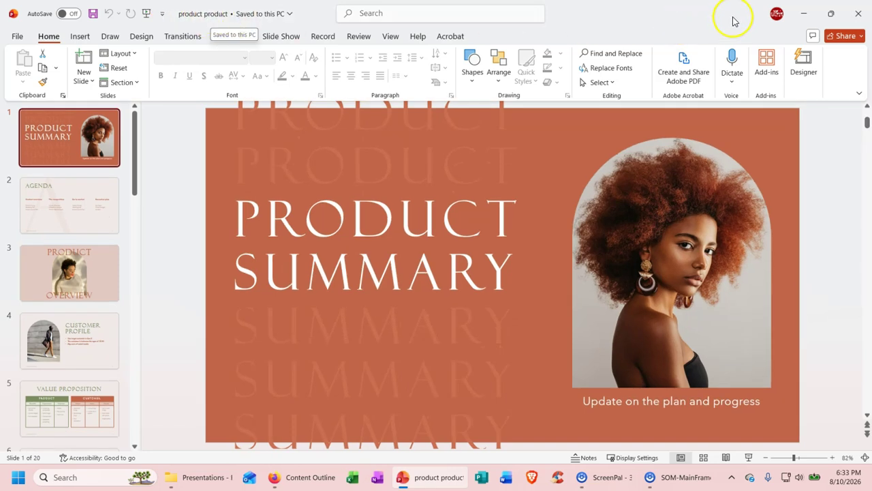
pyautogui.click(277, 15)
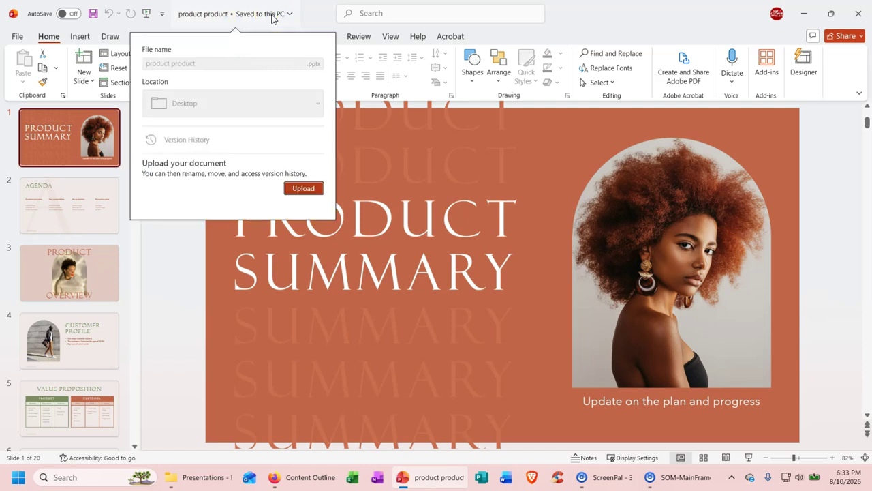
pyautogui.click(589, 20)
# Start saving the presentation under a new location, creating and opening a folder named Work Stuff in the personal OneDrive
pyautogui.click(18, 36)
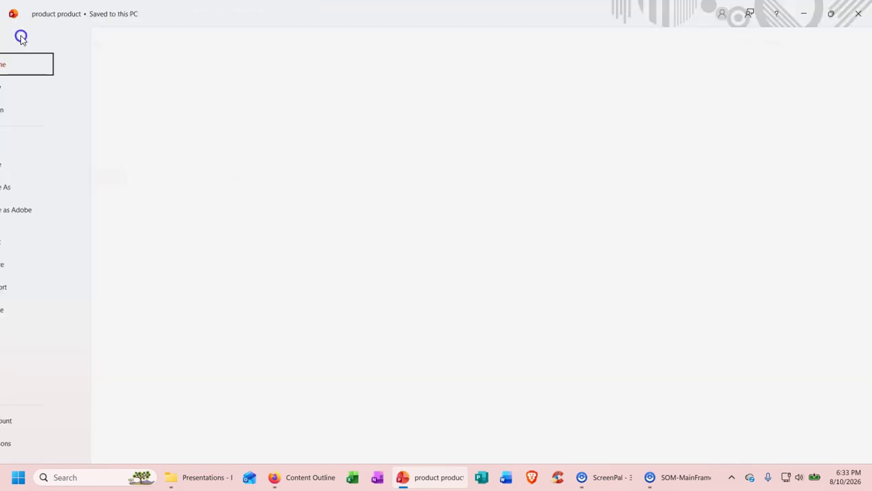
pyautogui.click(42, 187)
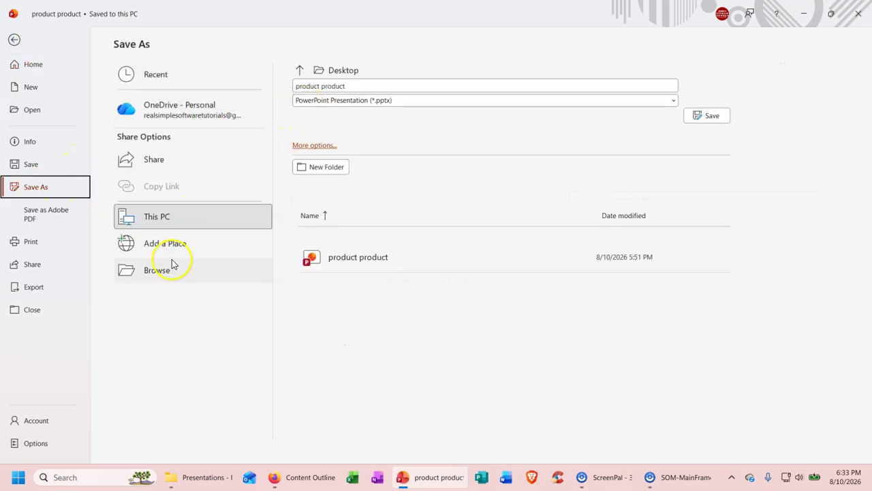
pyautogui.click(161, 271)
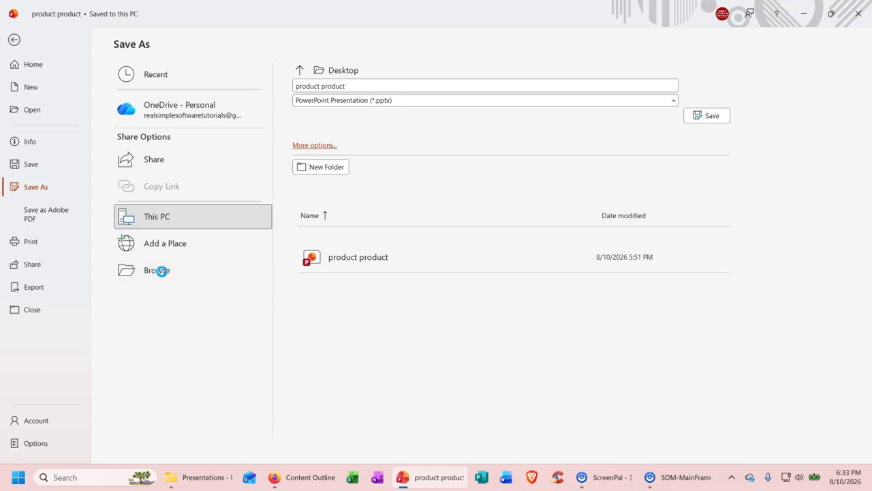
pyautogui.moveTo(220, 9); pyautogui.dragTo(319, 21)
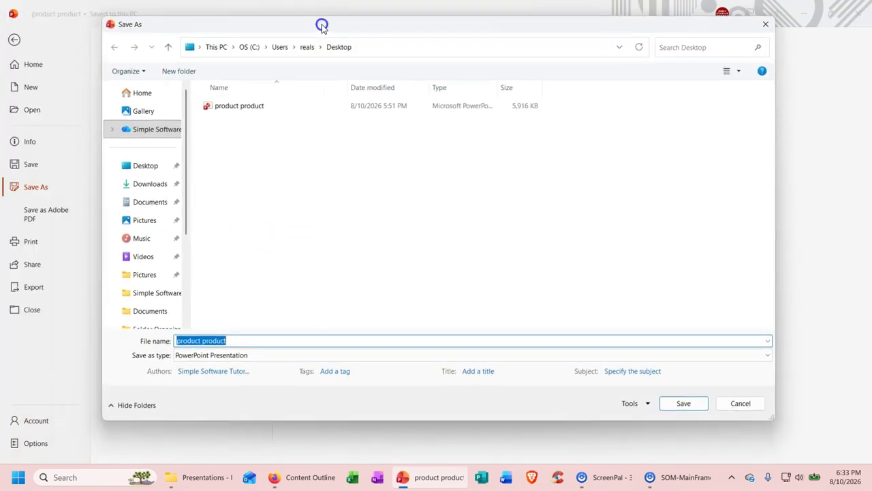
pyautogui.click(141, 131)
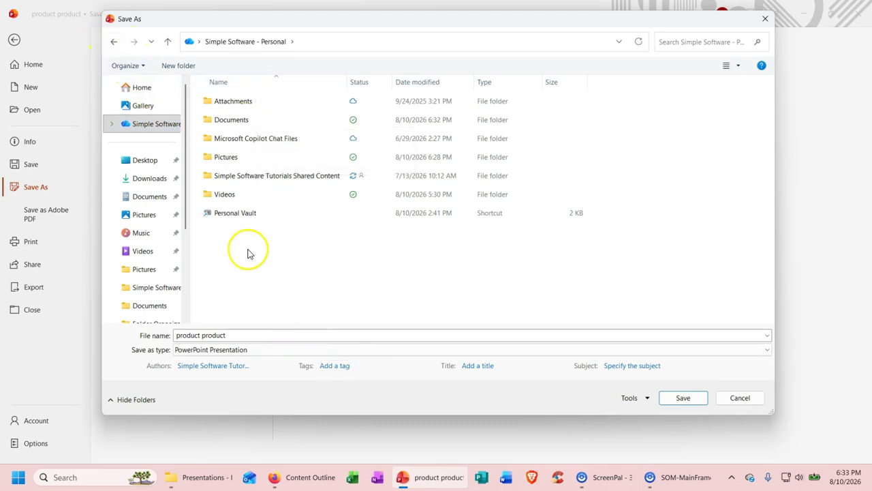
pyautogui.click(188, 68)
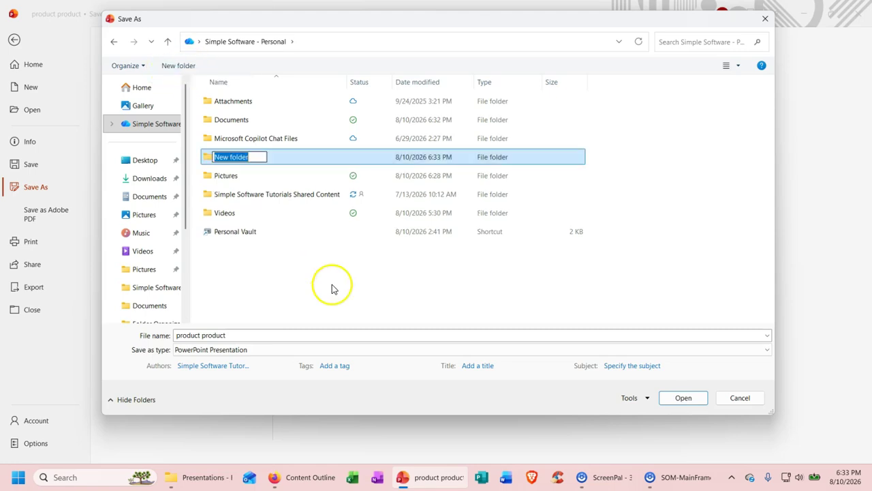
pyautogui.write('Work Stuff')
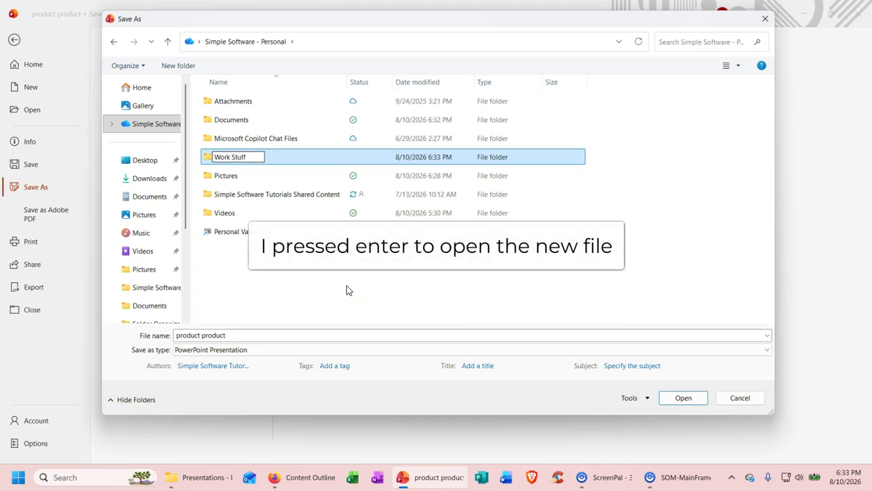
pyautogui.press('Return')
pyautogui.press('Return')
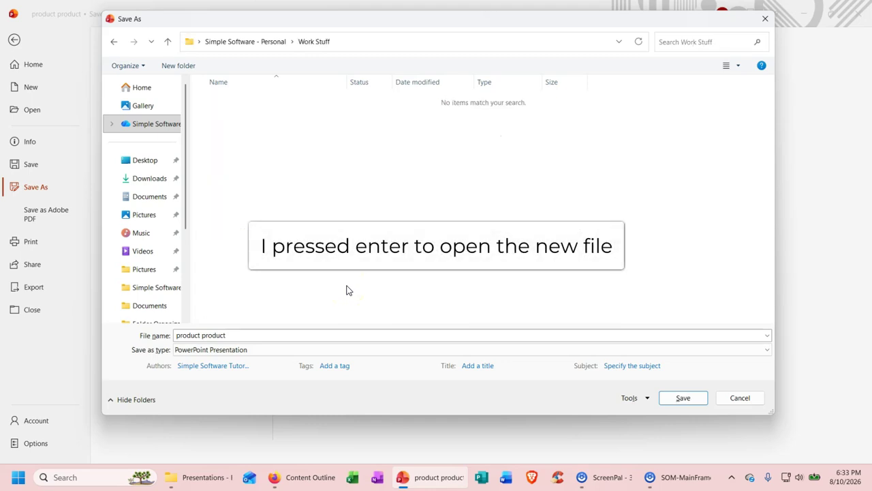
# Save the presentation as Product Presentation 08-2026 in the Work Stuff folder and close it
pyautogui.click(295, 169)
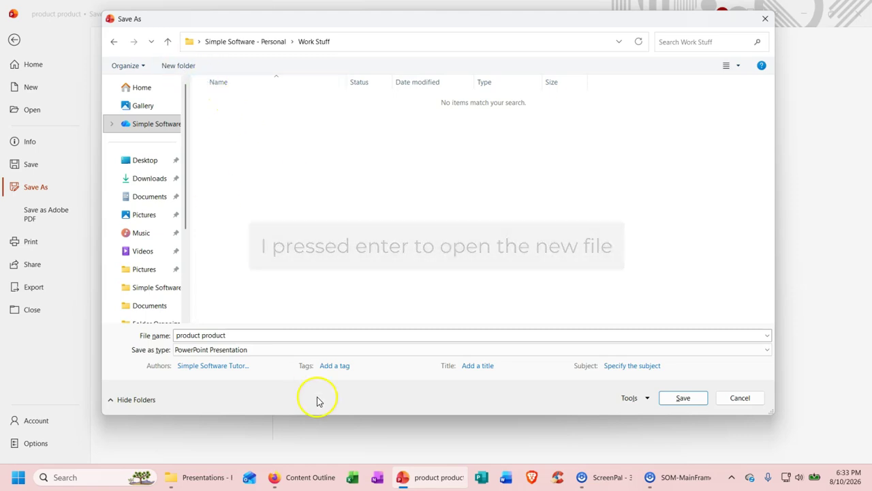
pyautogui.click(234, 335)
pyautogui.write('P')
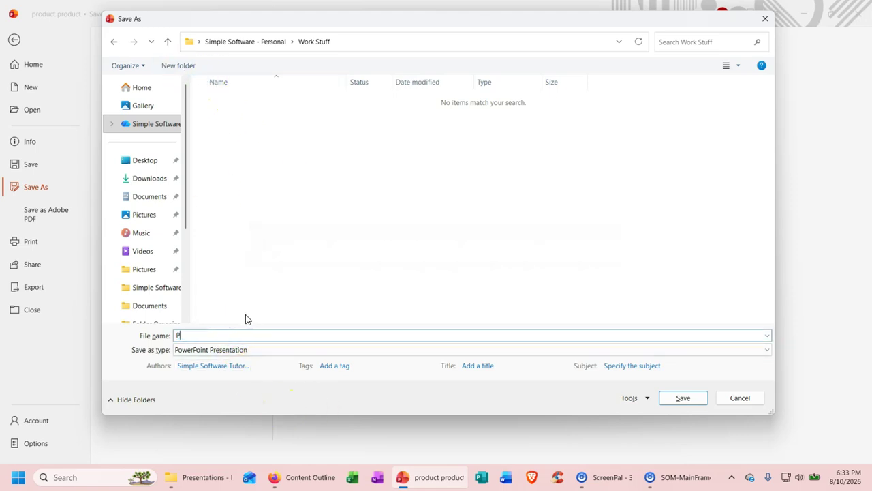
pyautogui.write('roduct Presentation 08-2026')
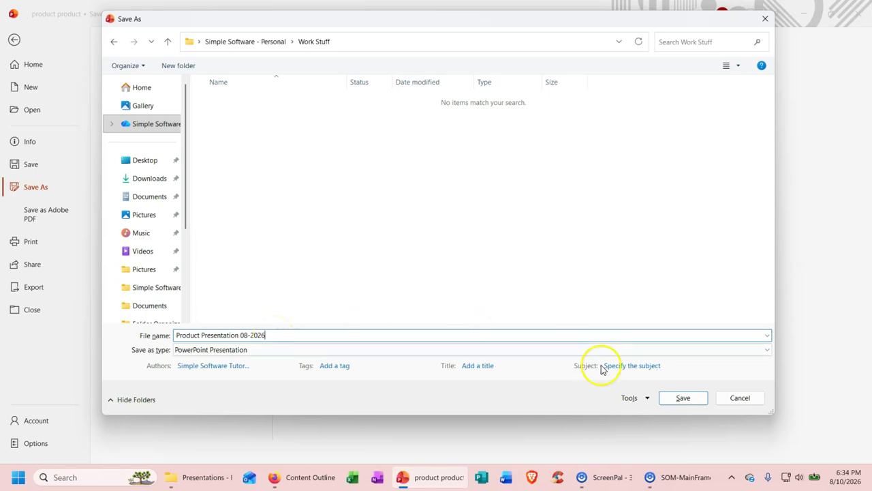
pyautogui.click(684, 400)
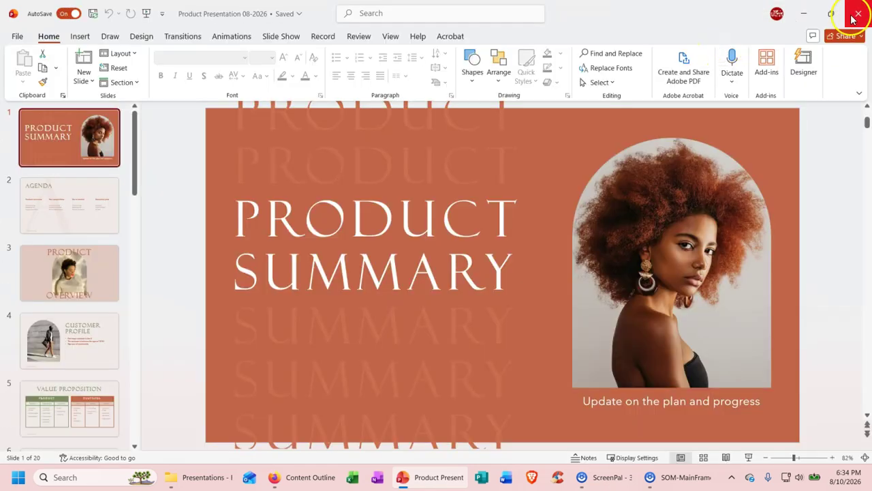
pyautogui.click(853, 18)
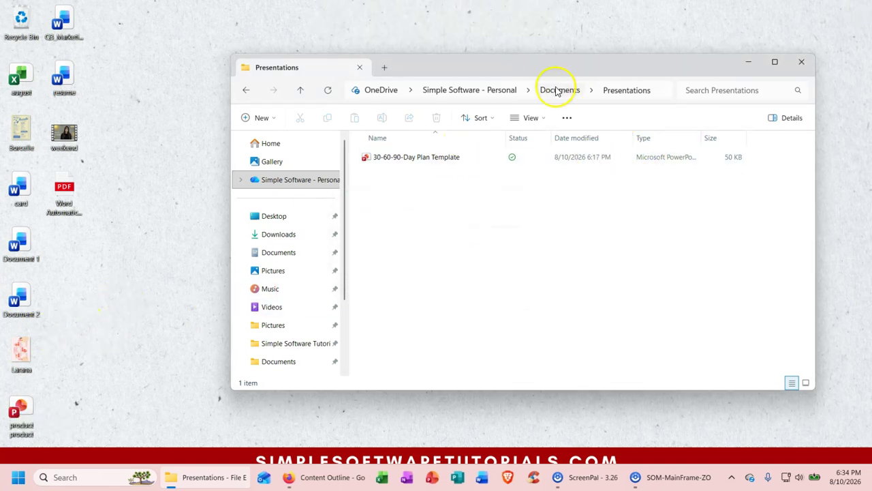
# Check the saved copy in the OneDrive Work Stuff folder and move the desktop's product product presentation to the Recycle Bin
pyautogui.click(304, 181)
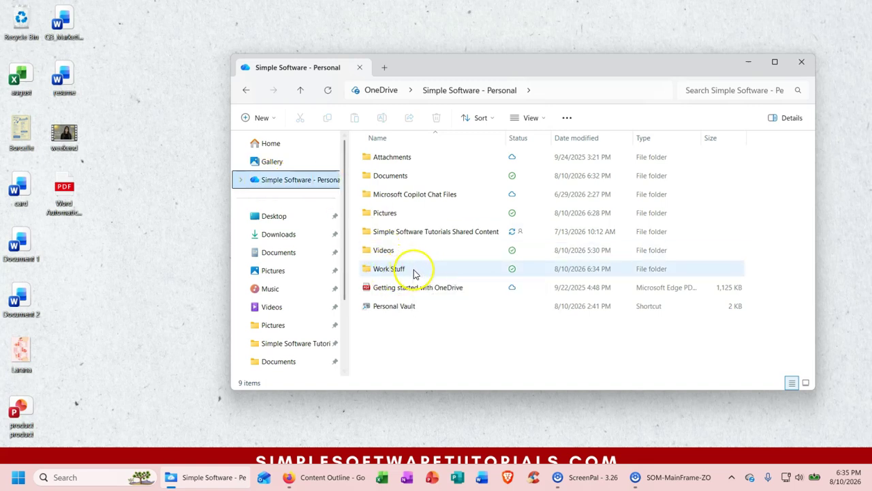
pyautogui.doubleClick(413, 269)
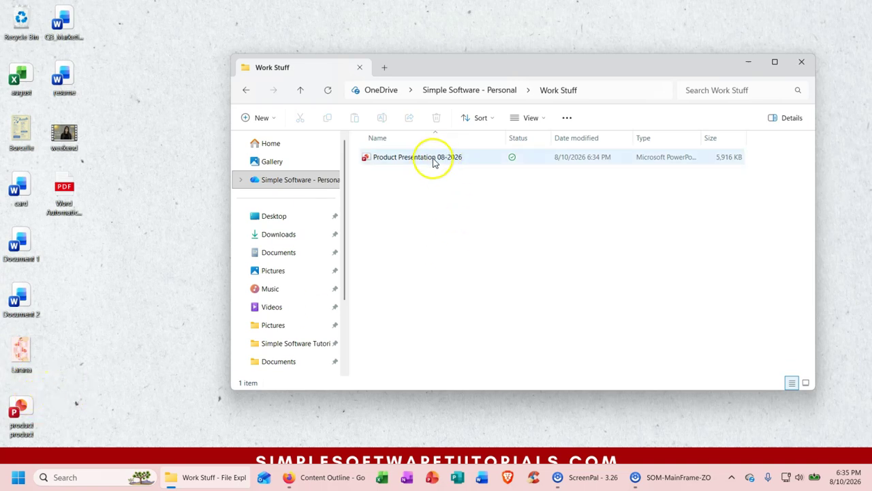
pyautogui.moveTo(29, 404); pyautogui.dragTo(33, 22)
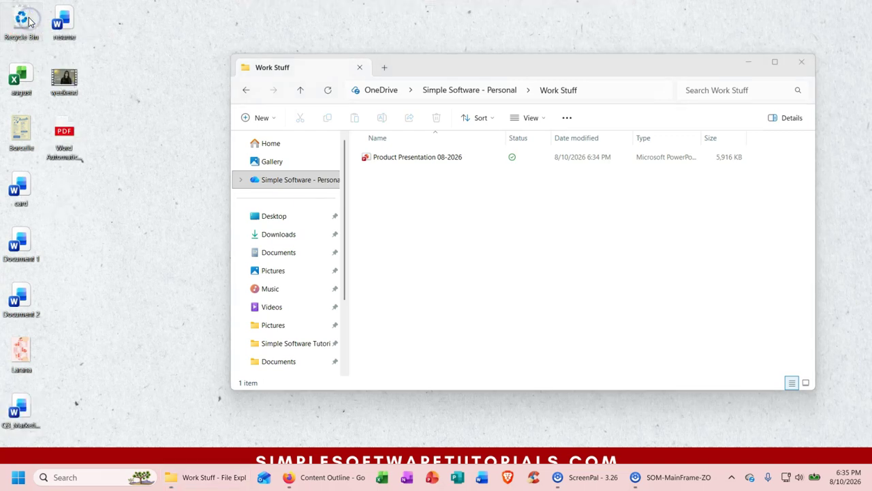
pyautogui.doubleClick(456, 266)
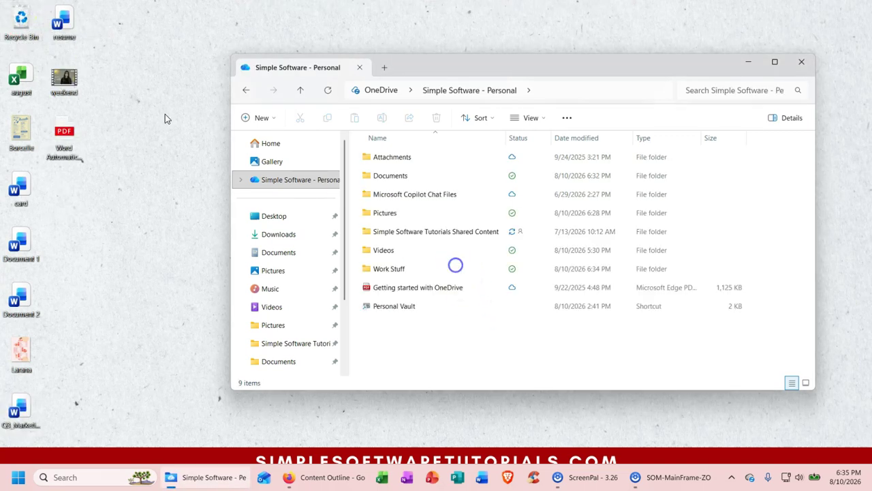
# Open the august workbook from the desktop, look through its content, and close it
pyautogui.doubleClick(20, 77)
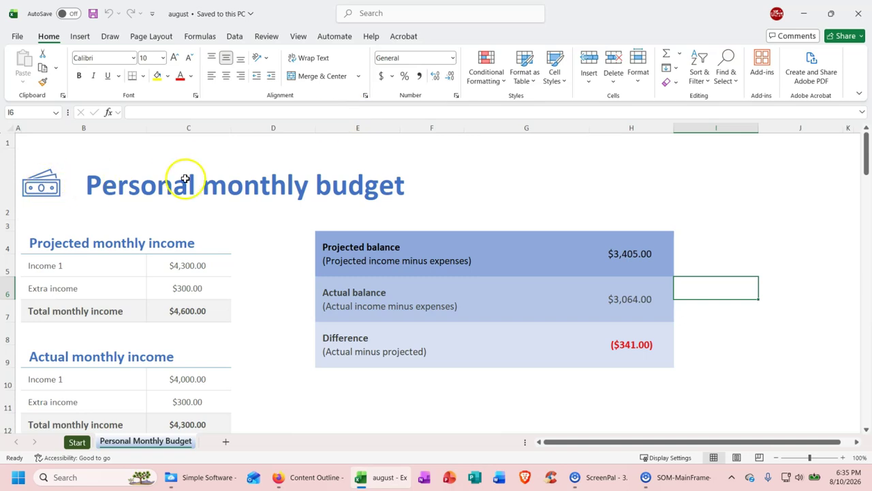
pyautogui.scroll(-2, 189, 214)
pyautogui.scroll(-2, 189, 215)
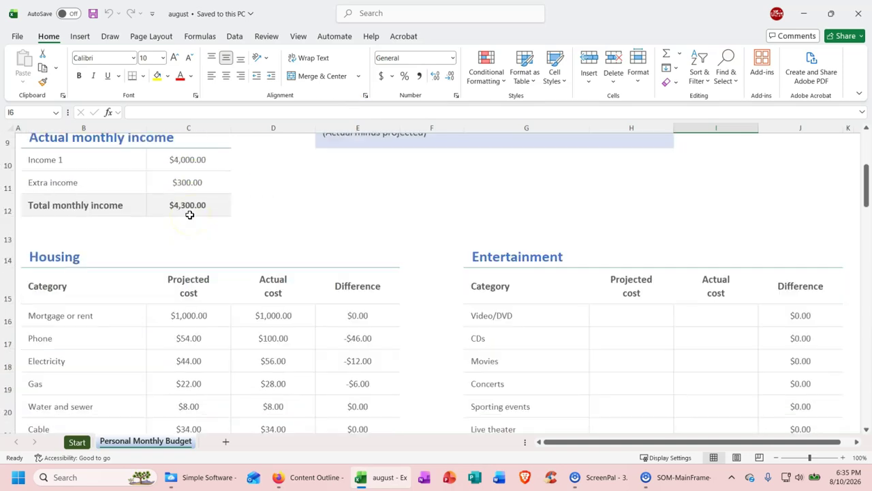
pyautogui.scroll(-2, 189, 215)
pyautogui.scroll(6, 189, 214)
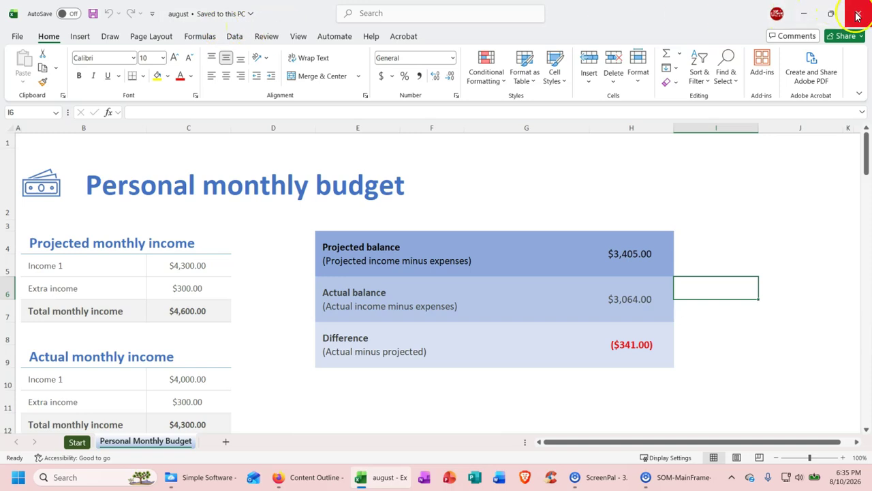
pyautogui.click(857, 15)
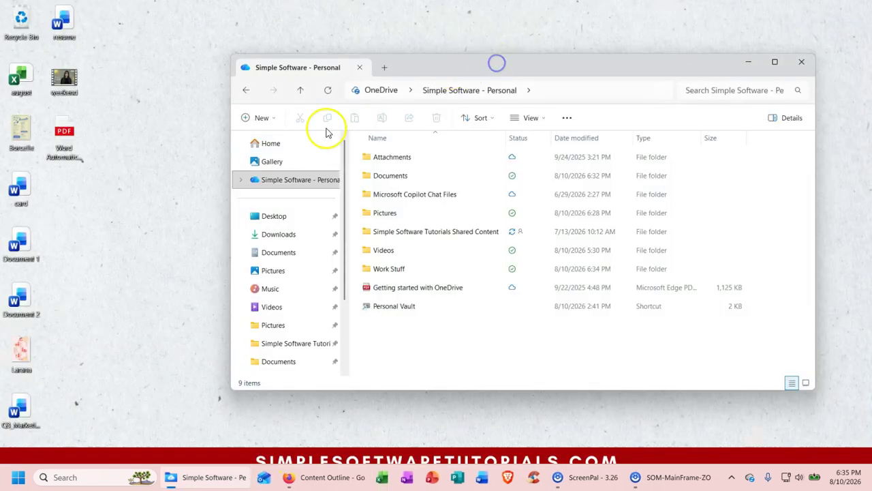
# Create a folder named Finances in the OneDrive Documents folder and open it
pyautogui.doubleClick(402, 179)
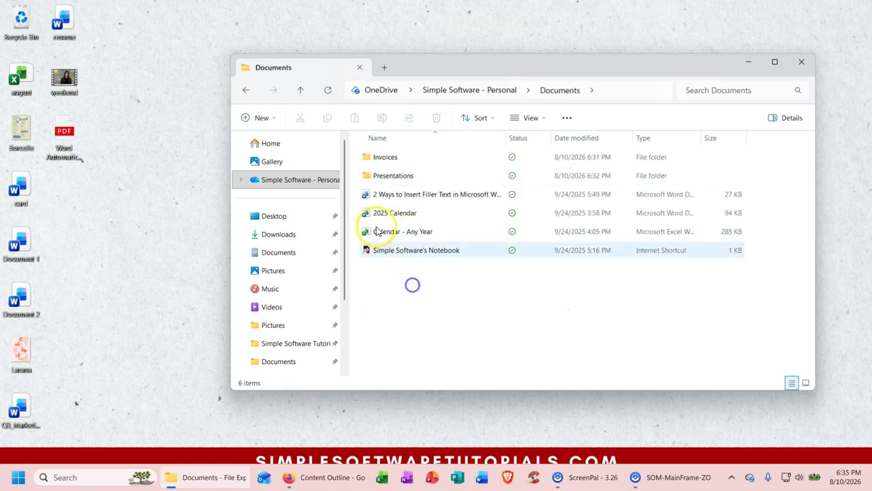
pyautogui.click(257, 117)
pyautogui.click(263, 142)
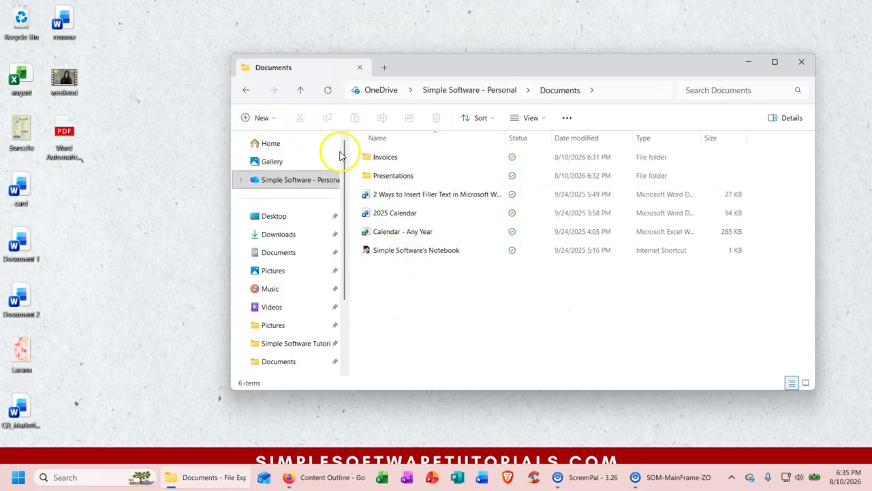
pyautogui.write('Fin')
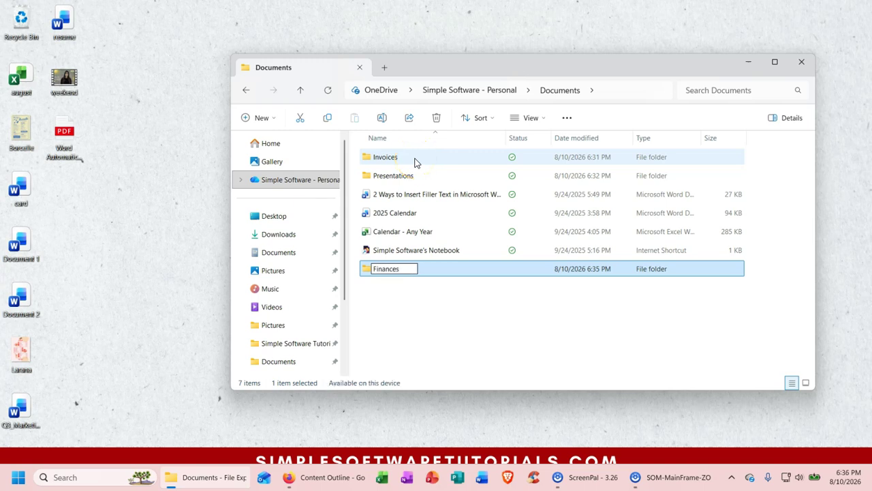
pyautogui.write('ances')
pyautogui.press('Return')
pyautogui.press('Return')
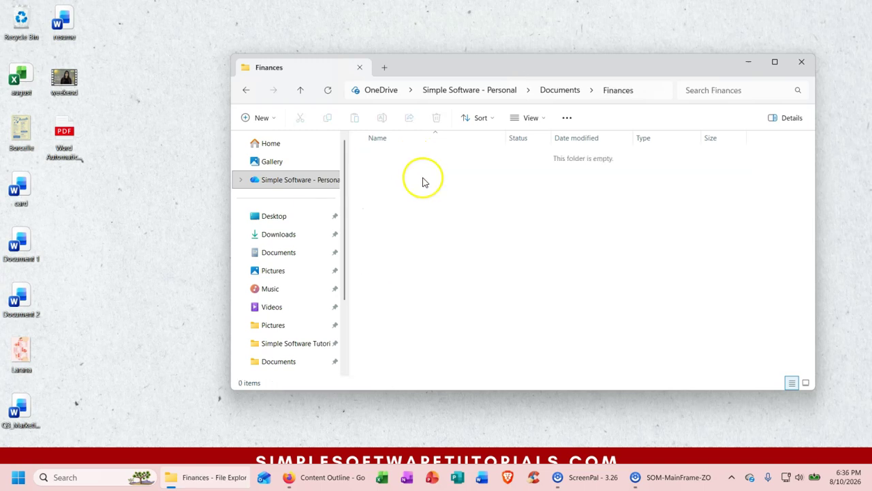
pyautogui.hotkey('alt', 'Left')
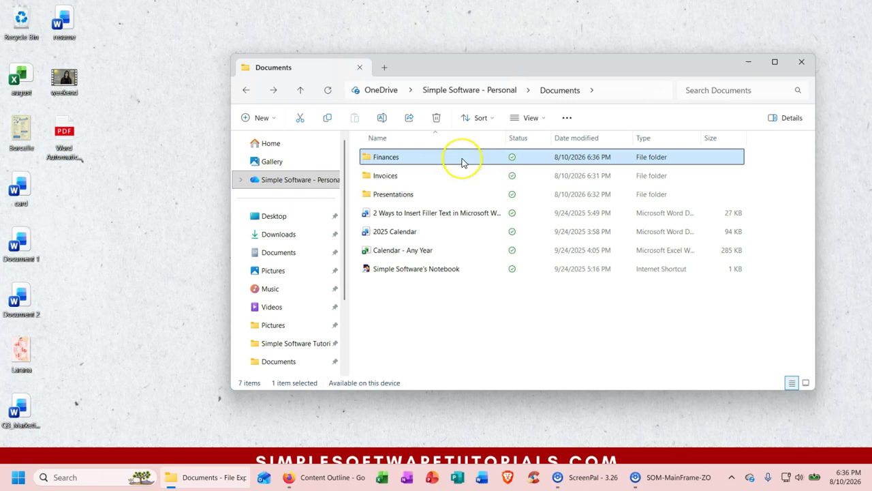
pyautogui.click(418, 159)
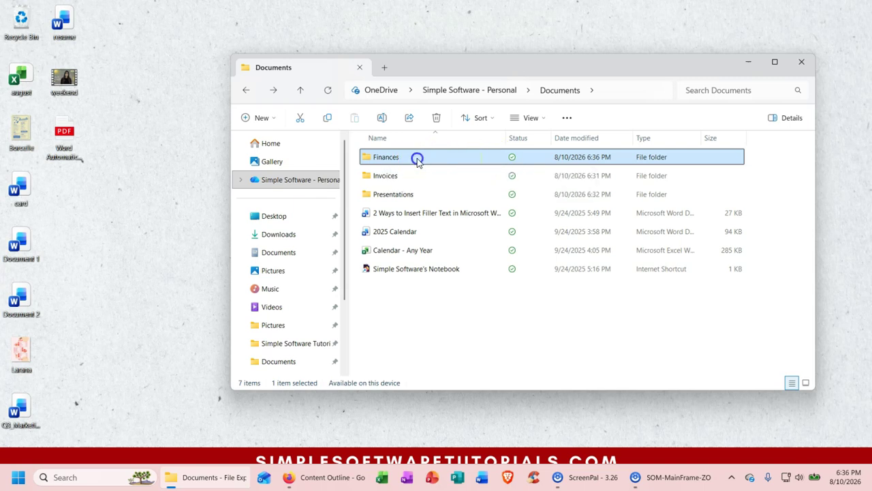
pyautogui.doubleClick(417, 159)
# Rename the desktop's august workbook as Budget 08-2026 and move it into the OneDrive Finances folder
pyautogui.click(21, 81)
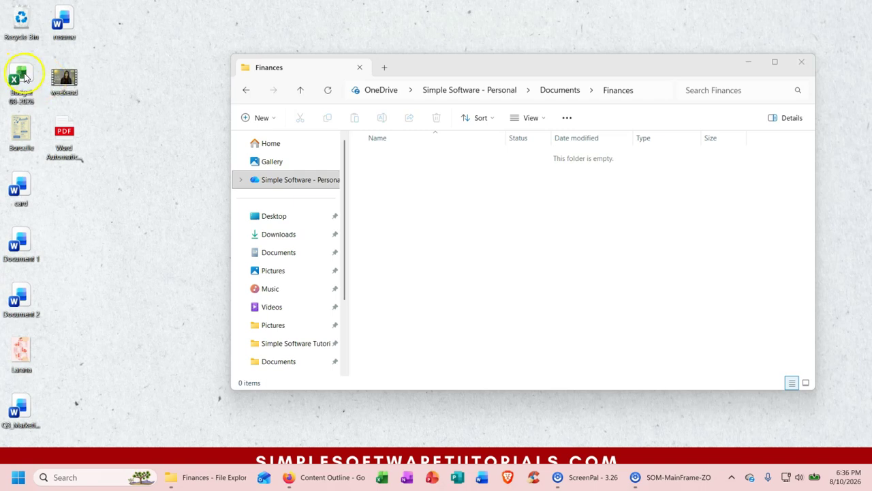
pyautogui.moveTo(21, 76); pyautogui.dragTo(486, 193)
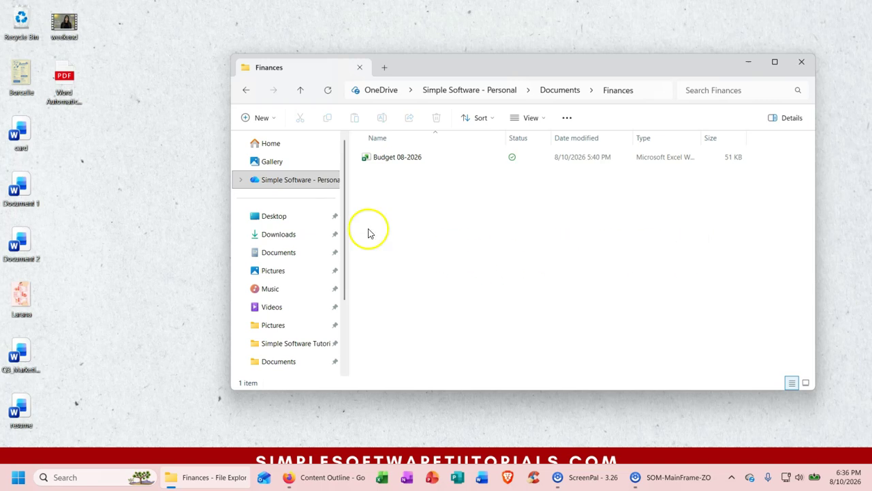
pyautogui.click(99, 167)
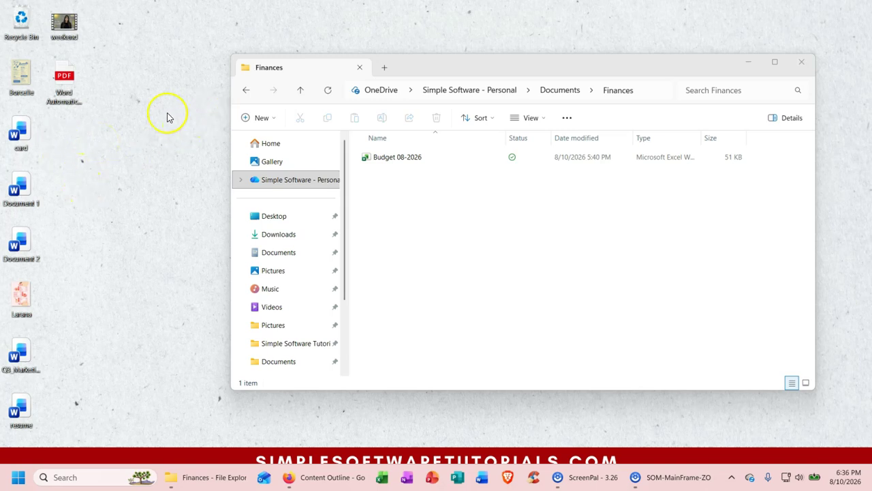
# Create a new folder named Temp on the desktop
pyautogui.moveTo(450, 71); pyautogui.dragTo(484, 66)
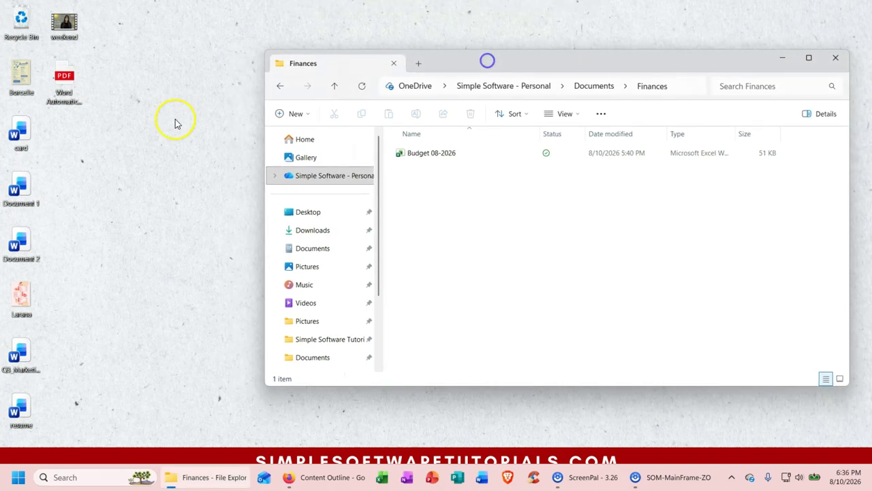
pyautogui.click(108, 140)
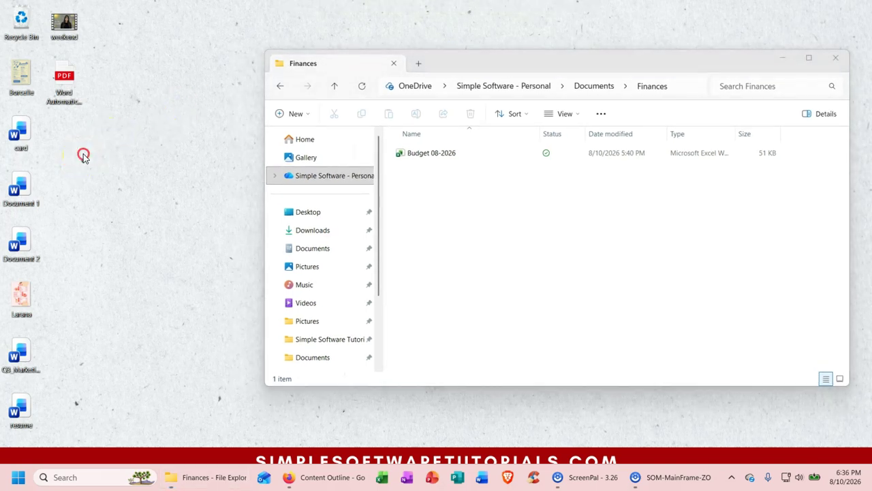
pyautogui.rightClick(84, 157)
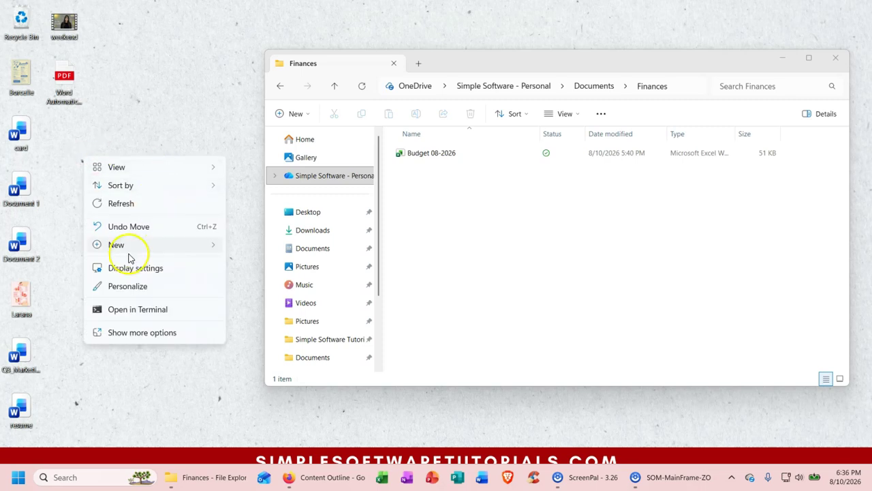
pyautogui.moveTo(131, 244)
pyautogui.click(240, 247)
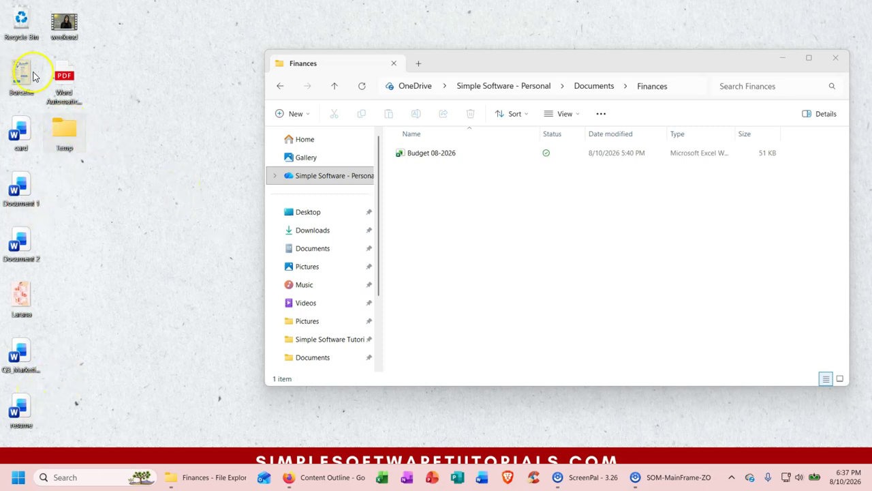
# Move all the remaining desktop files, from the weekend video to the Word, image and PDF files, into the Temp folder
pyautogui.moveTo(75, 25); pyautogui.dragTo(68, 130)
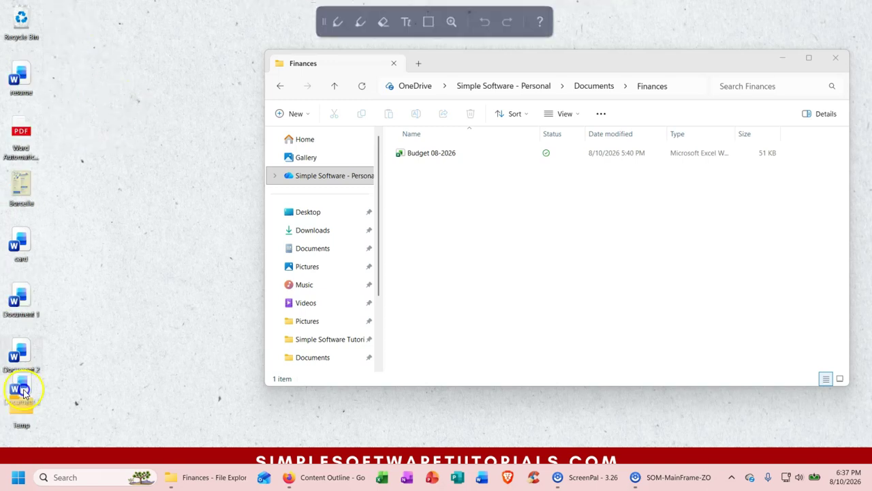
pyautogui.moveTo(33, 341); pyautogui.dragTo(20, 396)
pyautogui.moveTo(20, 245); pyautogui.dragTo(23, 349)
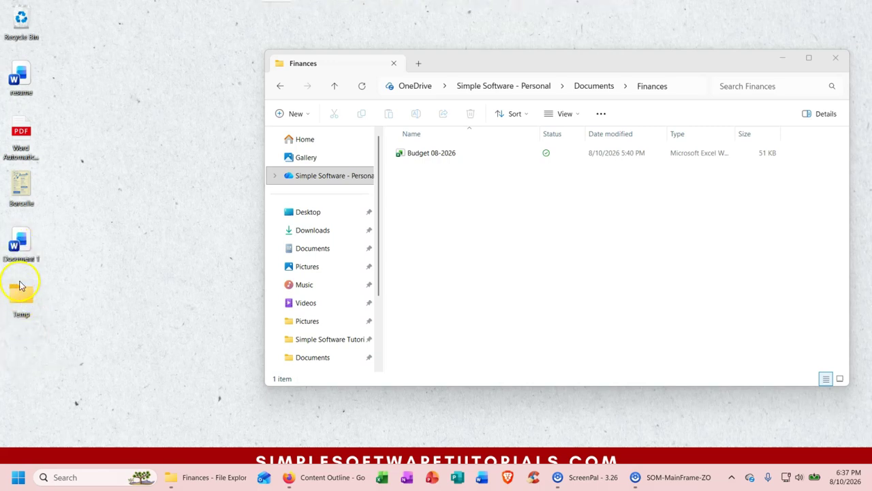
pyautogui.moveTo(27, 178); pyautogui.dragTo(27, 235)
pyautogui.moveTo(22, 139); pyautogui.dragTo(27, 180)
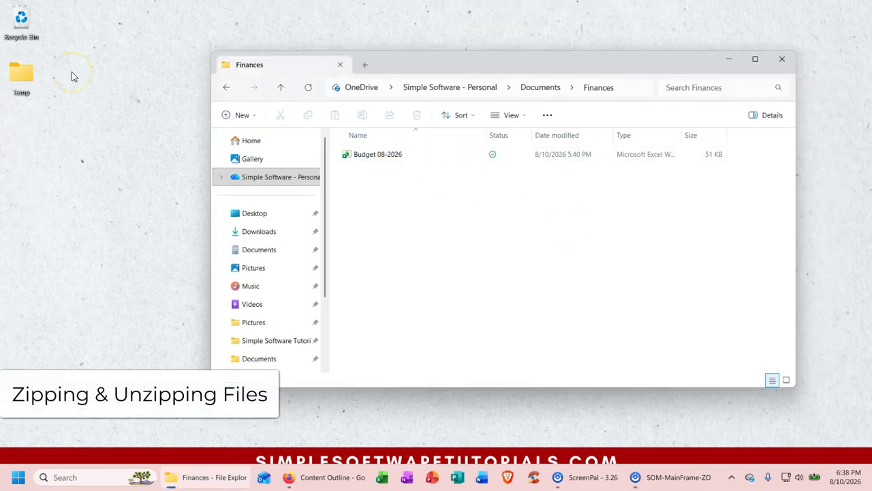
pyautogui.click(49, 76)
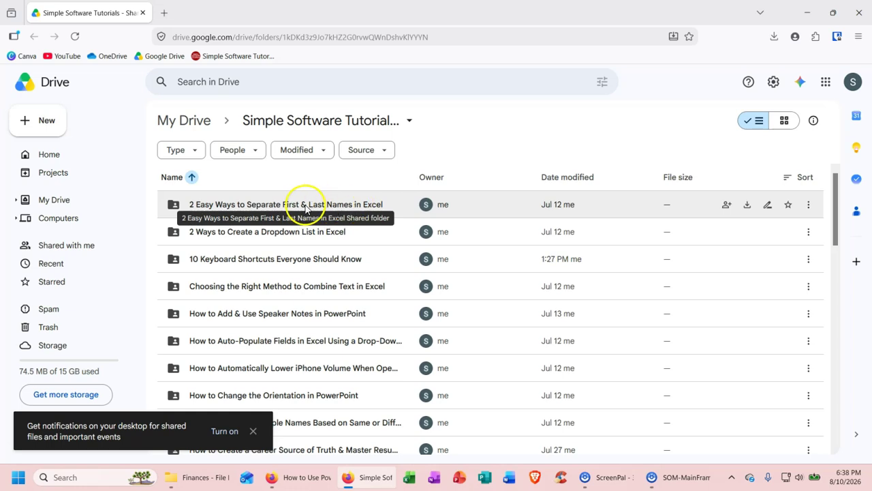
# Look through the tutorial folders in Google Drive's Simple Software Tutorials folder and return to the desktop
pyautogui.scroll(-3, 515, 275)
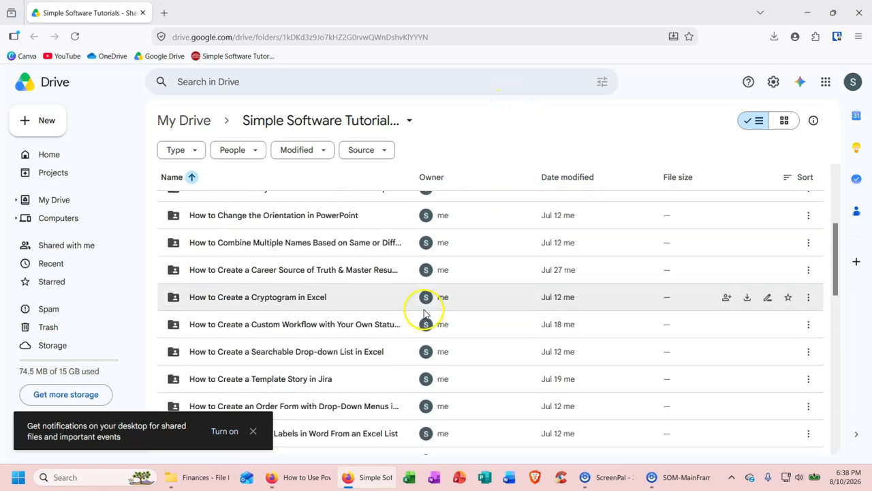
pyautogui.scroll(3, 424, 313)
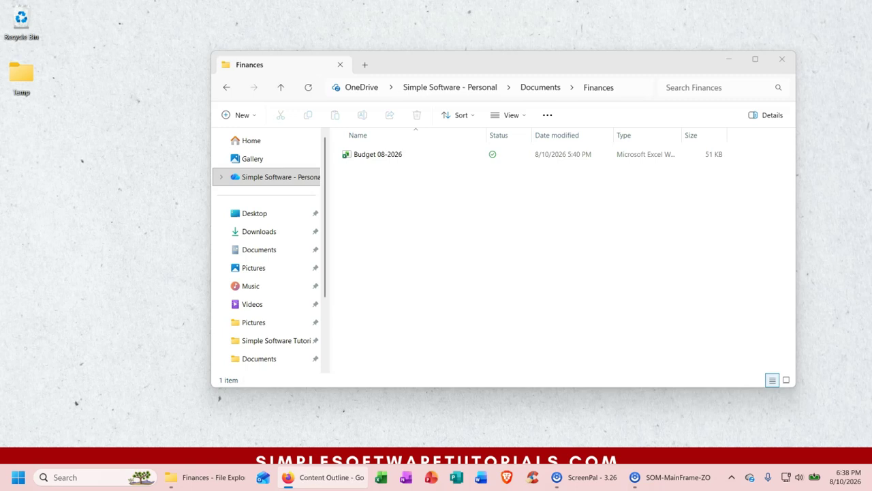
pyautogui.click(136, 166)
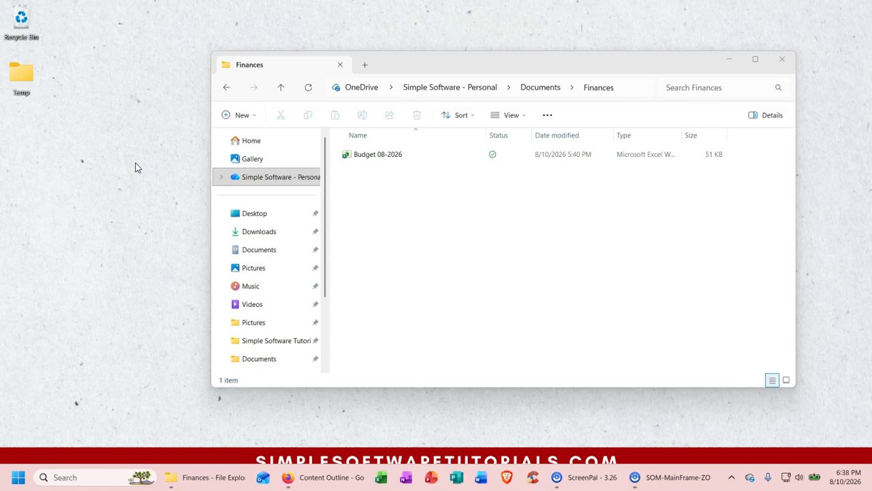
# Open the desktop's Temp folder, select all of its files, and clear the selection
pyautogui.doubleClick(24, 78)
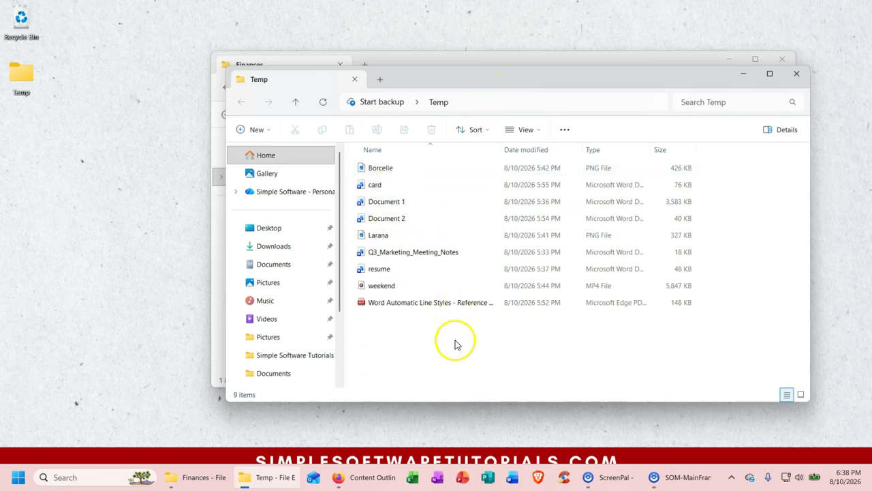
pyautogui.moveTo(463, 336); pyautogui.dragTo(347, 154)
pyautogui.click(420, 319)
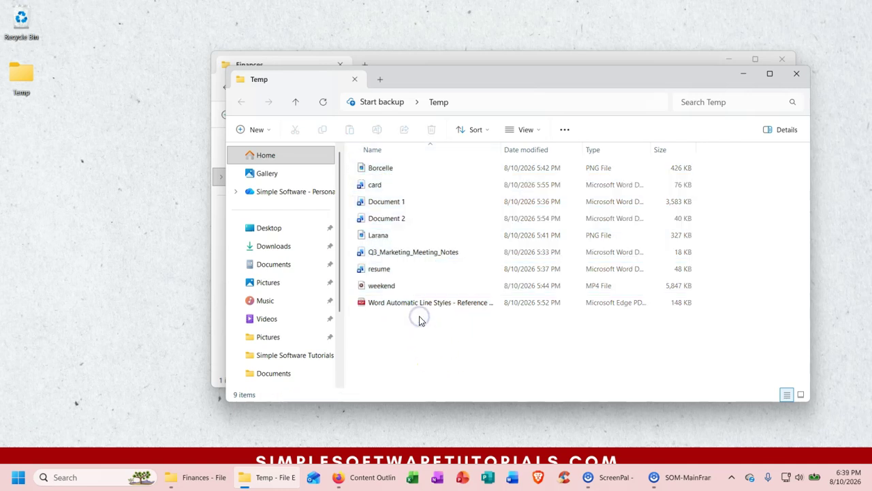
pyautogui.hotkey('ctrl', 'a')
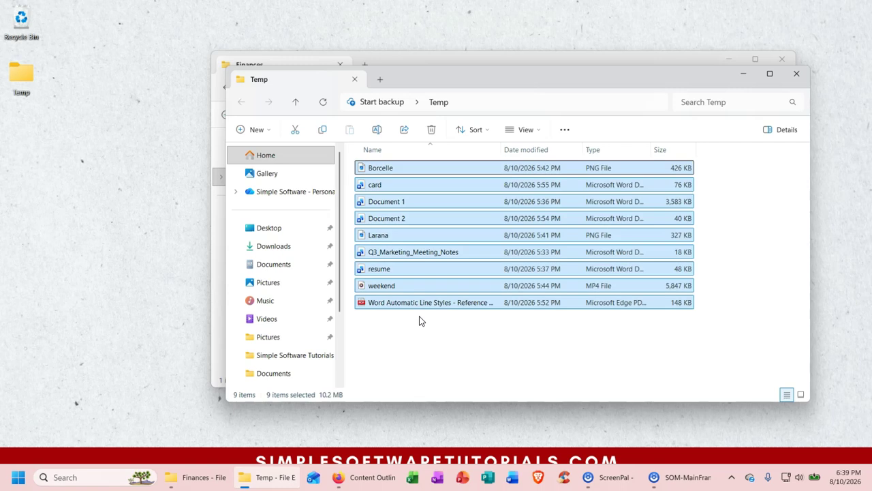
pyautogui.click(420, 319)
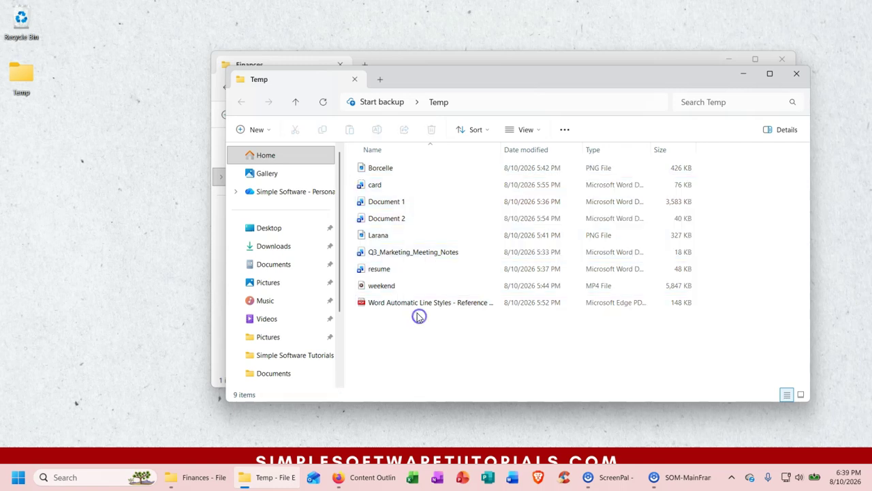
# Compress Borcelle, Larana, resume, weekend and Document 1 into a ZIP file named Zipped Files
pyautogui.click(392, 171)
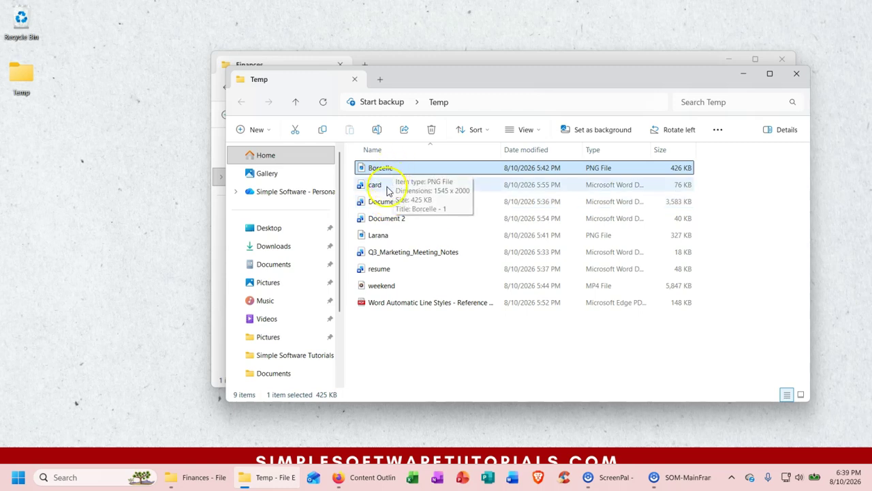
pyautogui.keyDown('ctrl'); pyautogui.click(385, 235); pyautogui.keyUp('ctrl')
pyautogui.keyDown('ctrl'); pyautogui.click(385, 269); pyautogui.keyUp('ctrl')
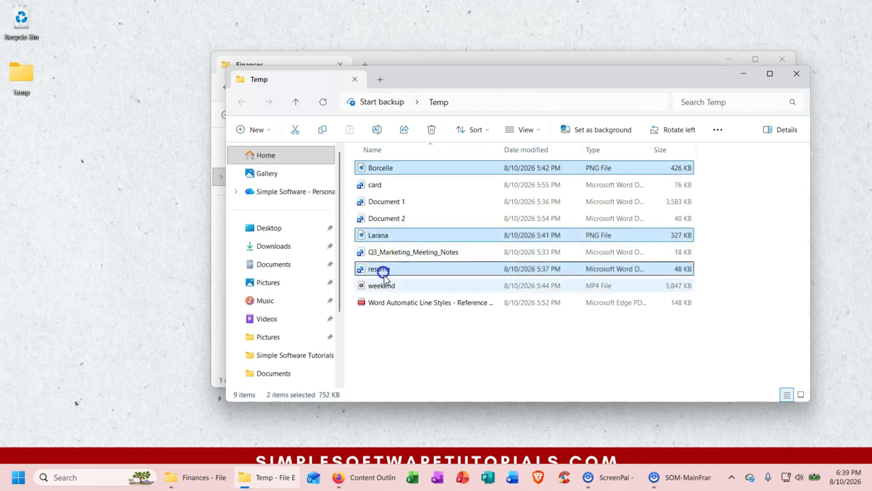
pyautogui.keyDown('ctrl'); pyautogui.click(387, 287); pyautogui.keyUp('ctrl')
pyautogui.keyDown('ctrl'); pyautogui.click(388, 202); pyautogui.keyUp('ctrl')
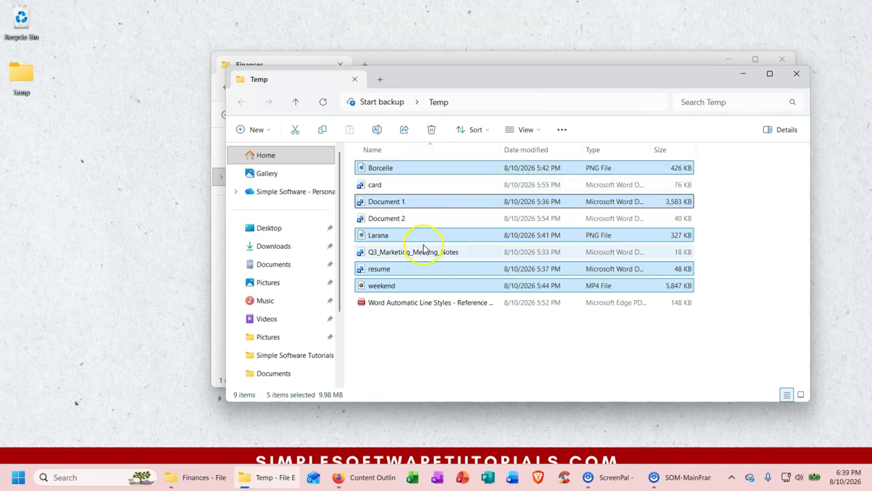
pyautogui.rightClick(416, 167)
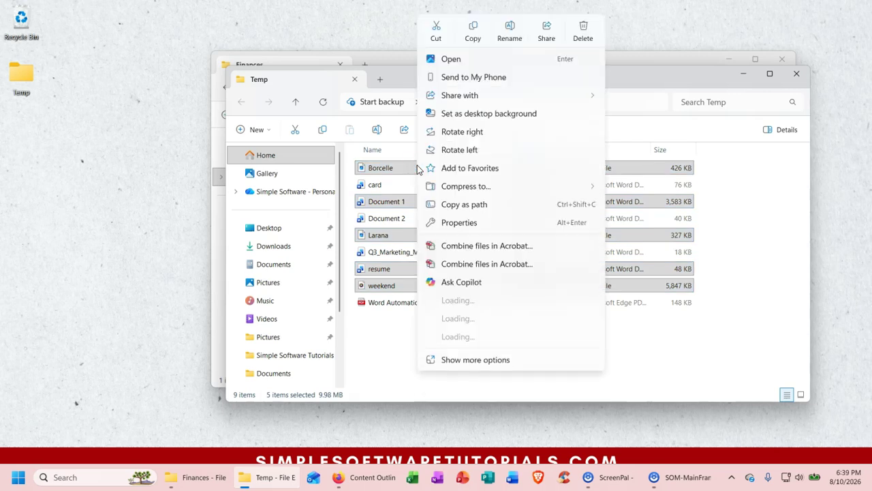
pyautogui.moveTo(484, 187)
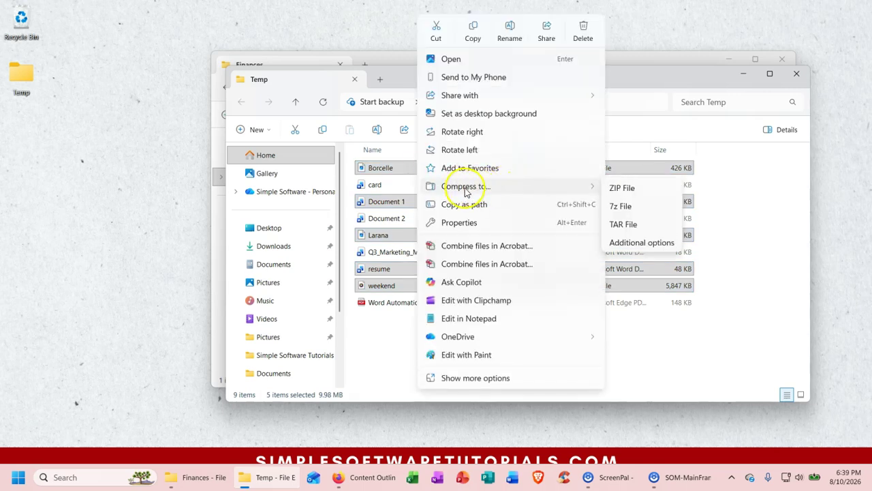
pyautogui.click(641, 191)
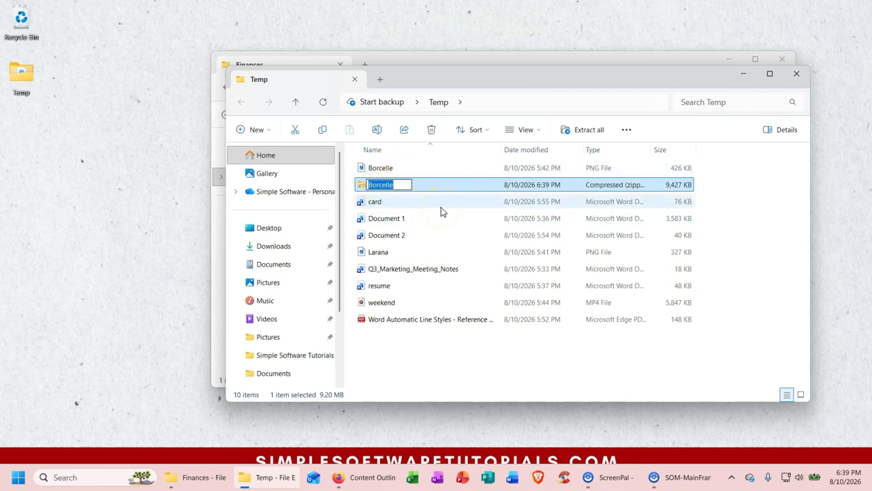
pyautogui.write('Zipped Files')
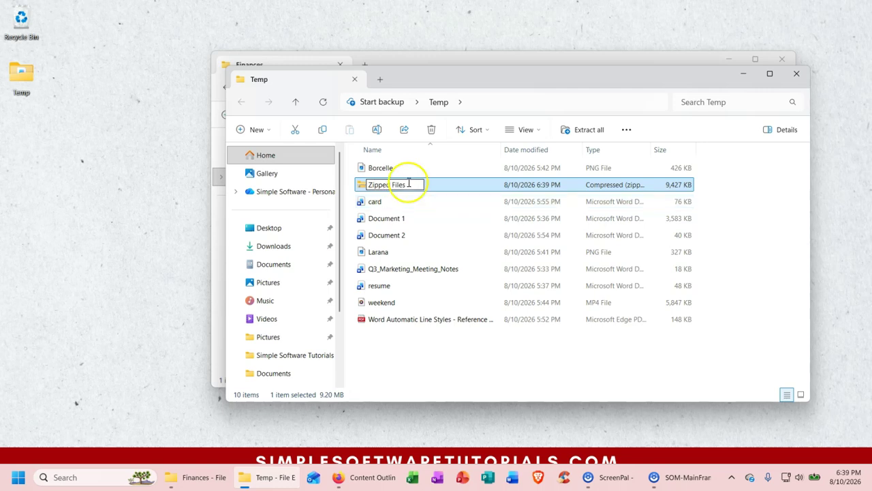
pyautogui.press('Return')
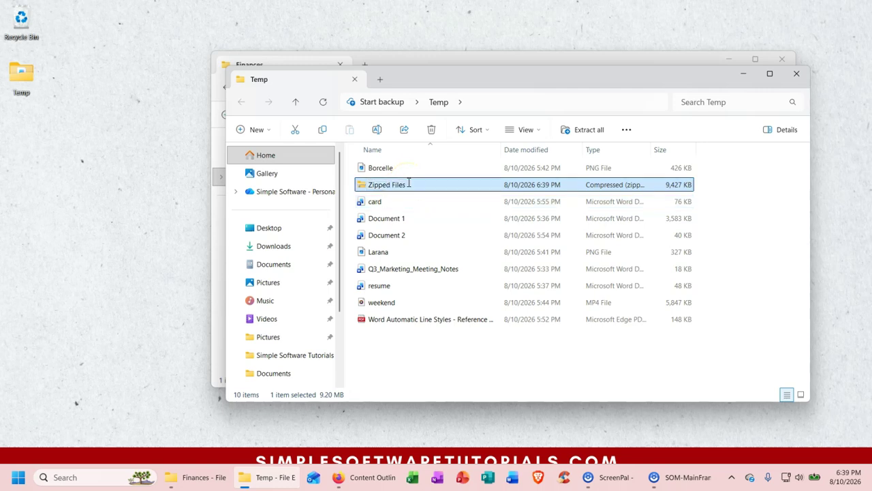
# Move the Zipped Files archive from Temp to the desktop, and from there into the Downloads folder
pyautogui.moveTo(435, 188); pyautogui.dragTo(58, 178)
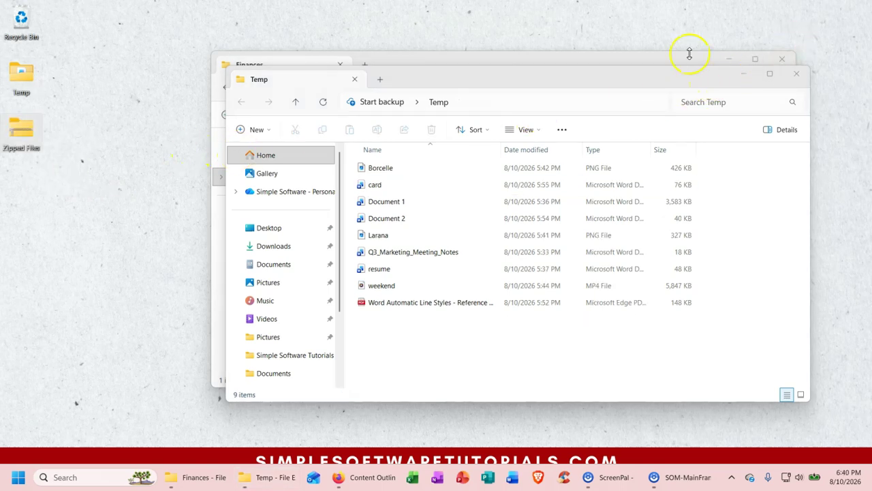
pyautogui.click(267, 247)
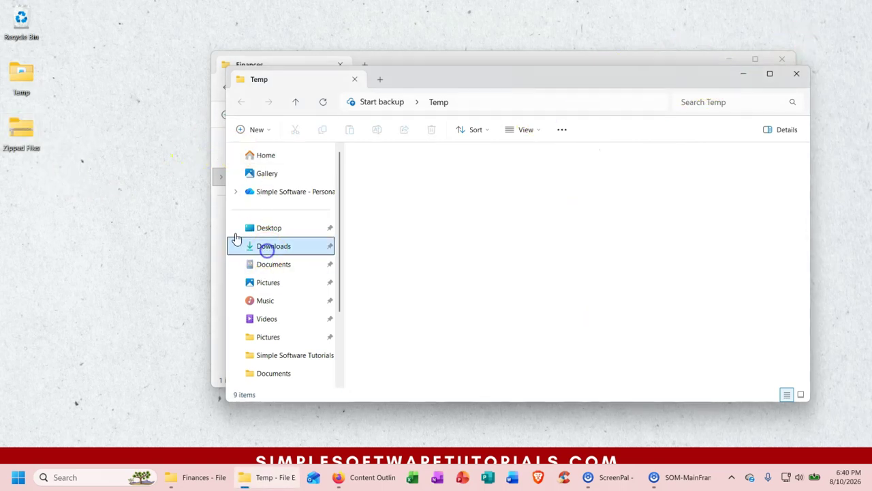
pyautogui.moveTo(30, 138); pyautogui.dragTo(76, 156)
pyautogui.moveTo(503, 233); pyautogui.dragTo(503, 232)
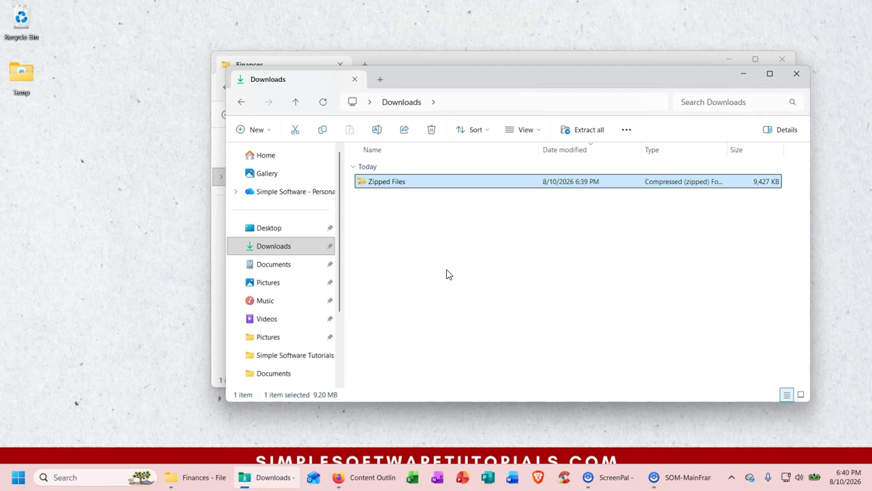
# Extract the Zipped Files archive to the default Zipped Files folder in Downloads, with the extracted files shown when complete
pyautogui.moveTo(505, 85); pyautogui.dragTo(469, 74)
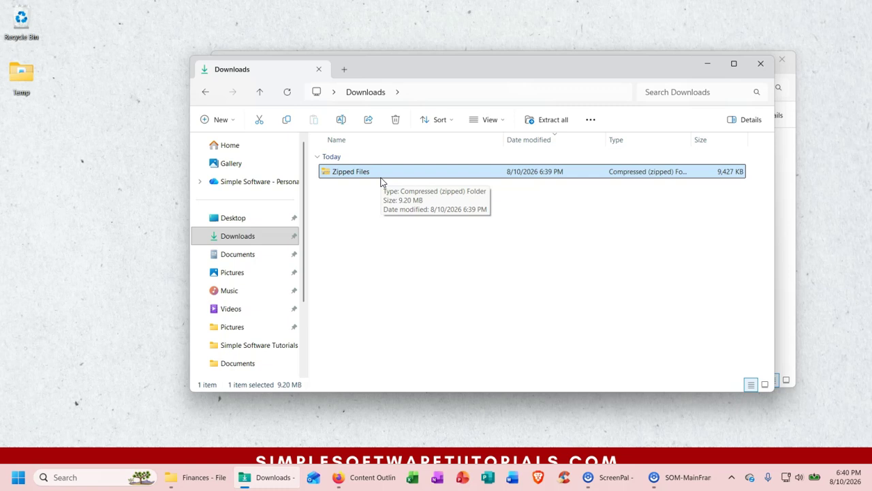
pyautogui.click(546, 121)
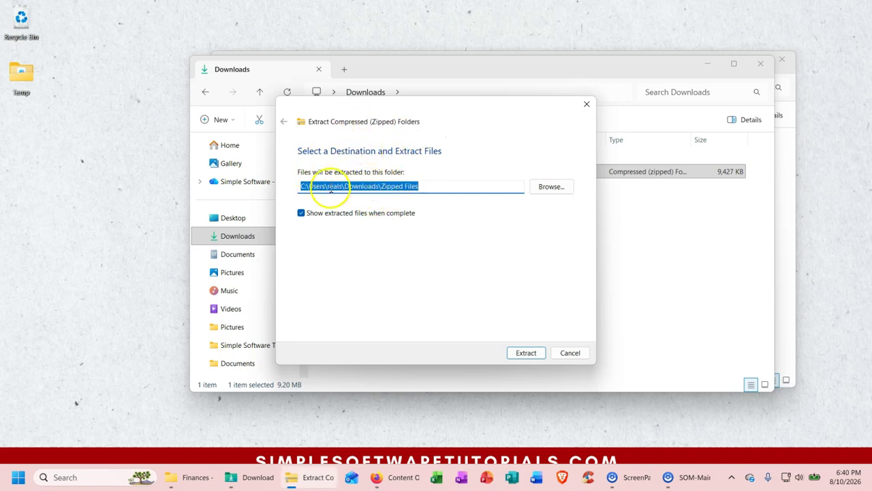
pyautogui.click(543, 189)
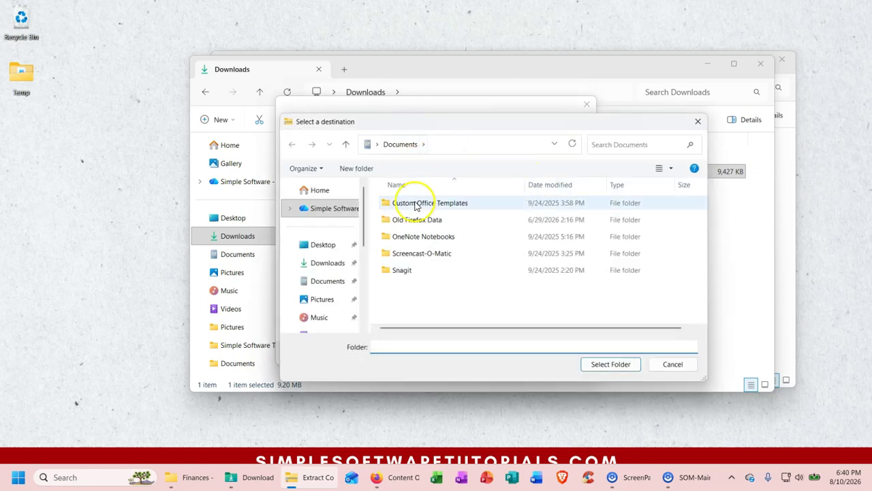
pyautogui.click(672, 364)
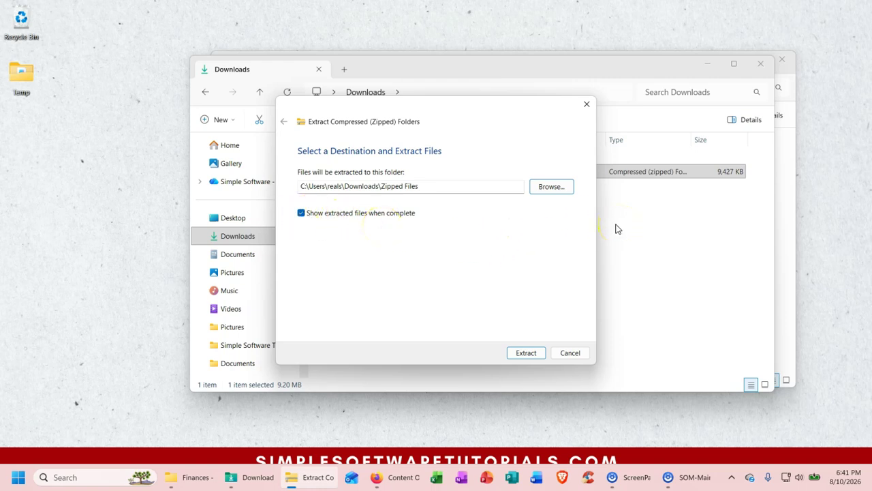
pyautogui.click(527, 354)
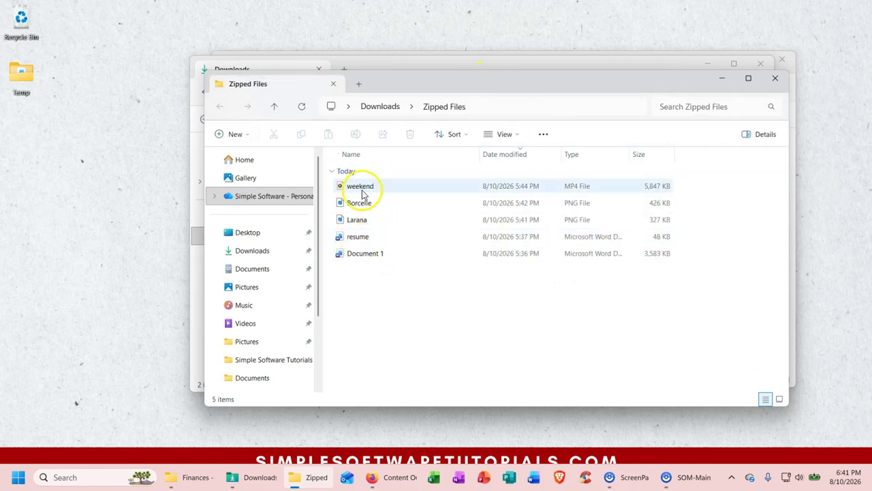
pyautogui.moveTo(457, 83); pyautogui.dragTo(340, 96)
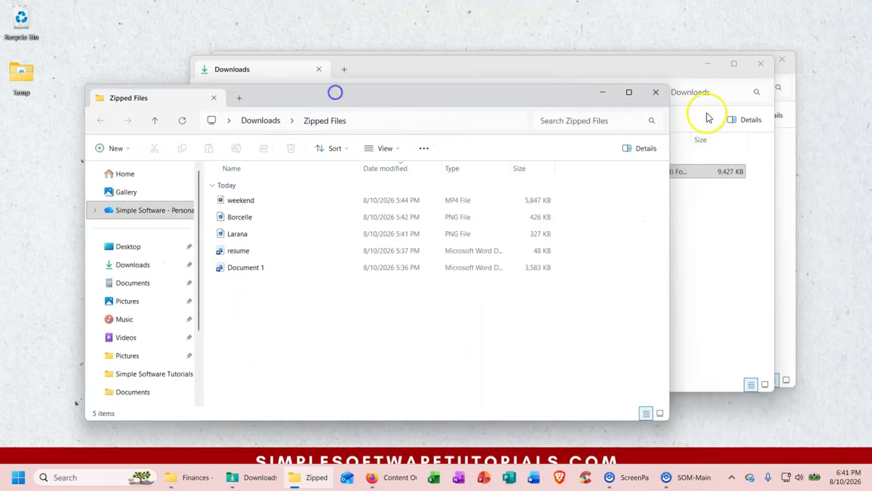
# Compare the Downloads window, holding the archive and its extracted folder, with the Zipped Files window by bringing each forward
pyautogui.click(721, 242)
pyautogui.moveTo(429, 69); pyautogui.dragTo(514, 77)
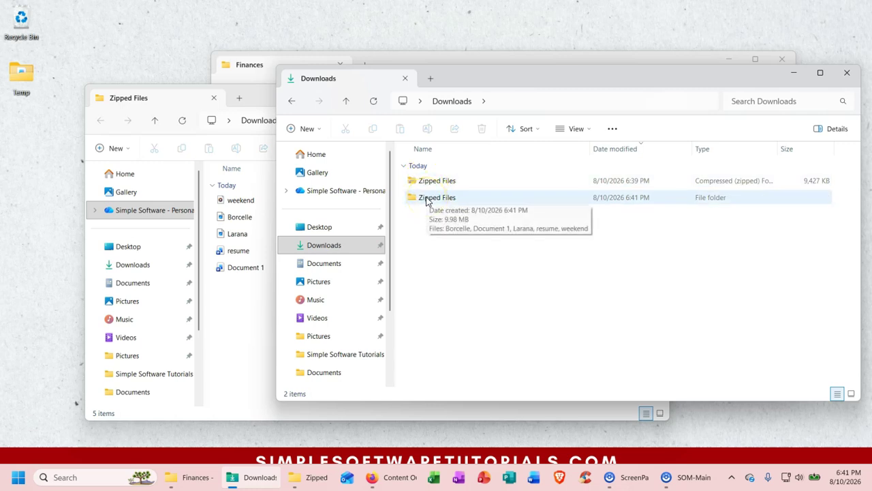
pyautogui.click(255, 293)
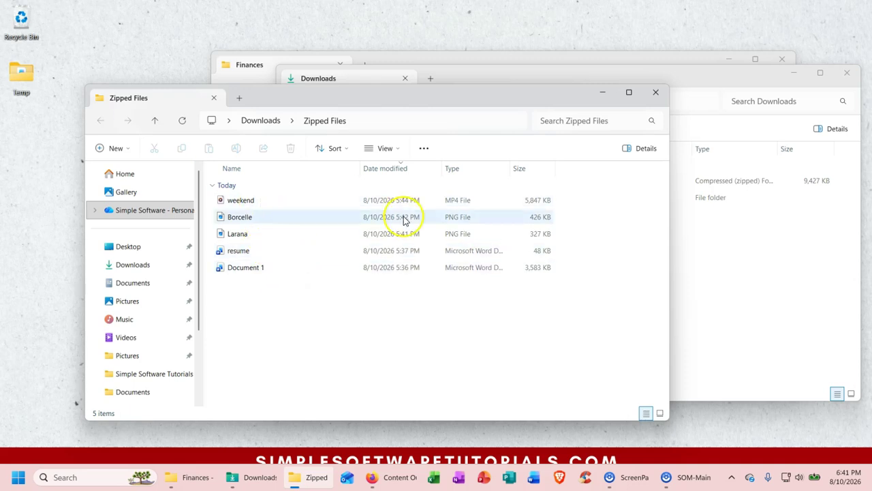
pyautogui.click(705, 260)
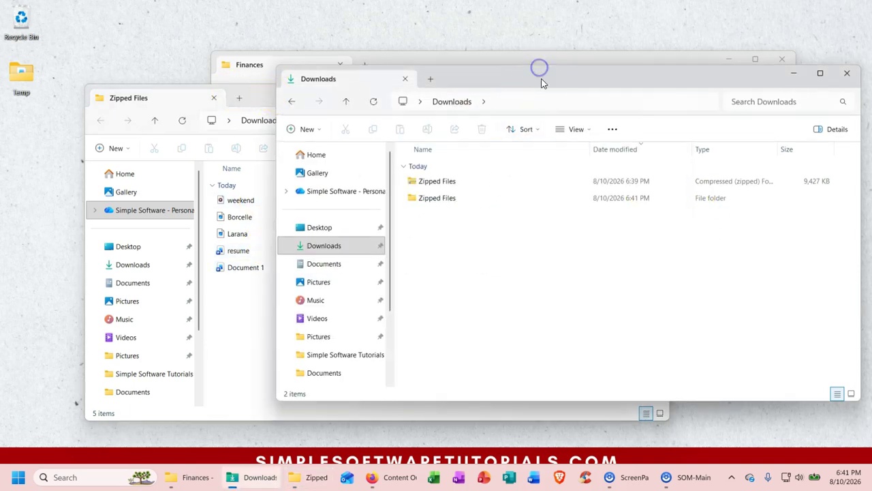
pyautogui.moveTo(541, 68); pyautogui.dragTo(473, 79)
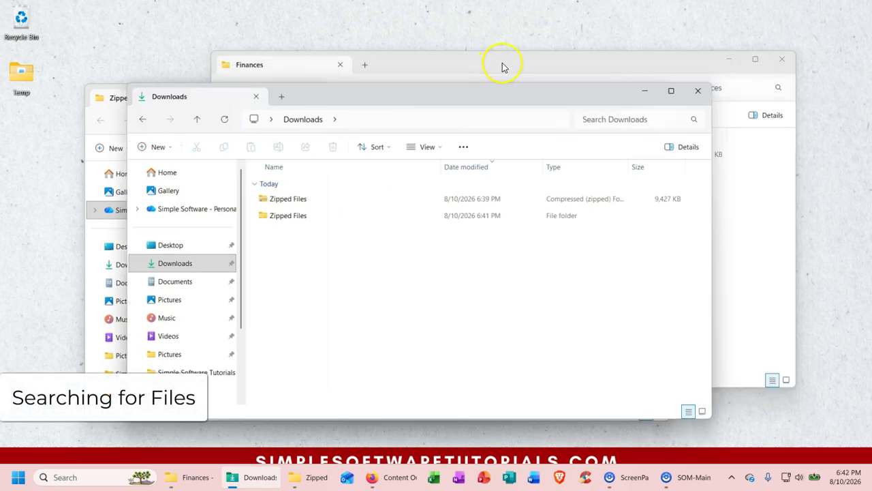
# Search the OneDrive folder Simple Software - Personal for budget and maximize the window to read the file locations
pyautogui.click(503, 63)
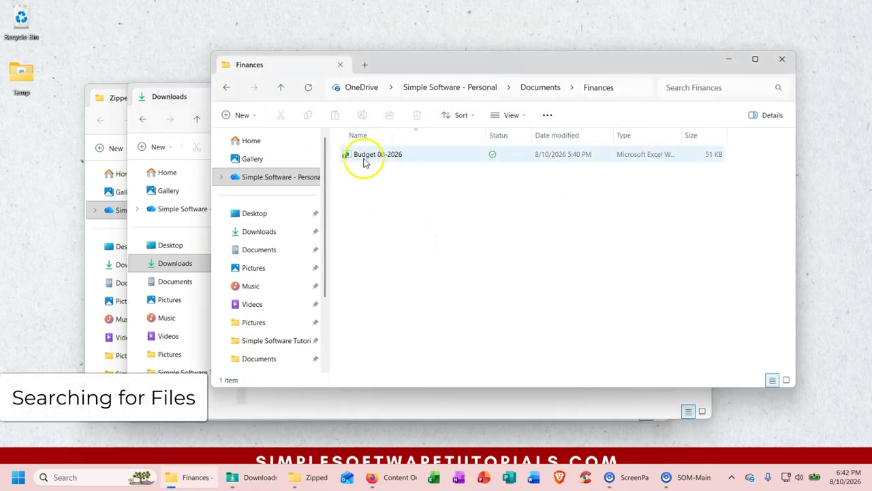
pyautogui.moveTo(374, 161)
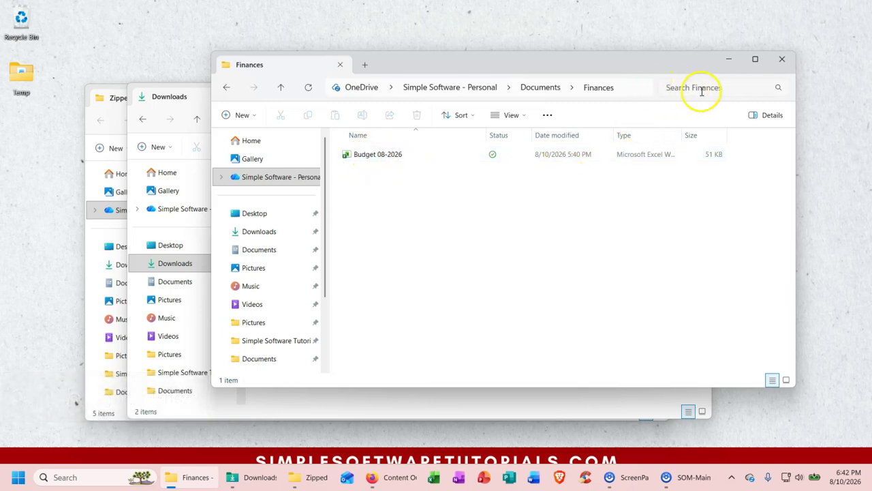
pyautogui.click(453, 87)
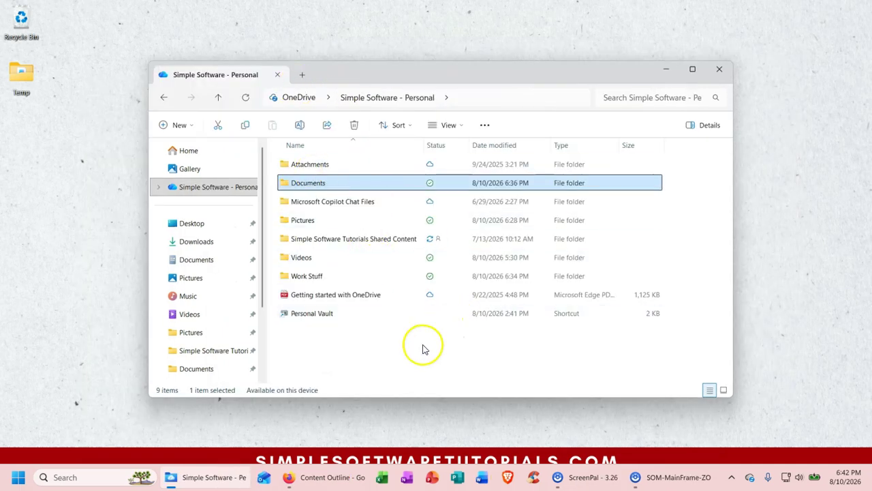
pyautogui.click(629, 96)
pyautogui.write('budget')
pyautogui.press('Return')
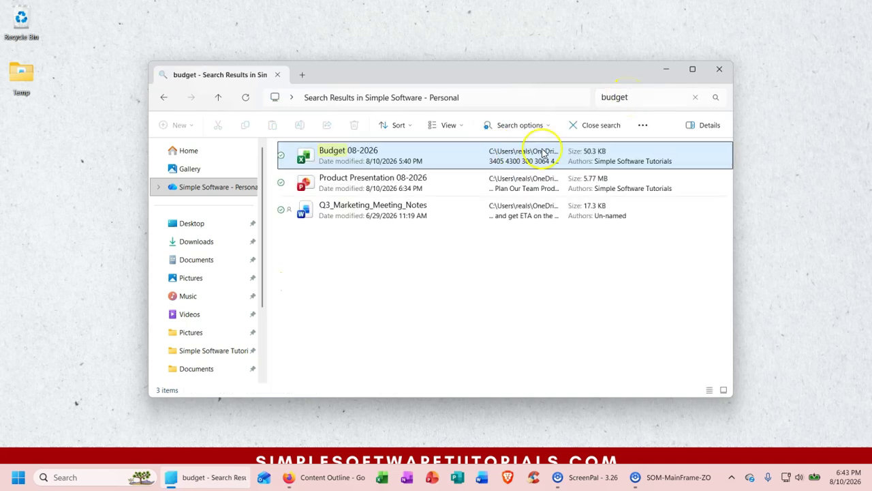
pyautogui.click(691, 73)
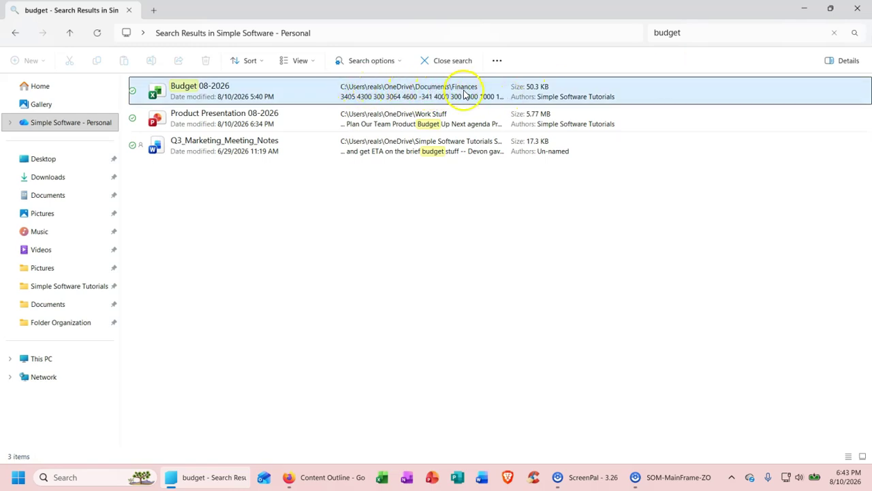
# Return to the OneDrive root folder and open the Finances folder inside Documents
pyautogui.click(80, 123)
pyautogui.doubleClick(157, 121)
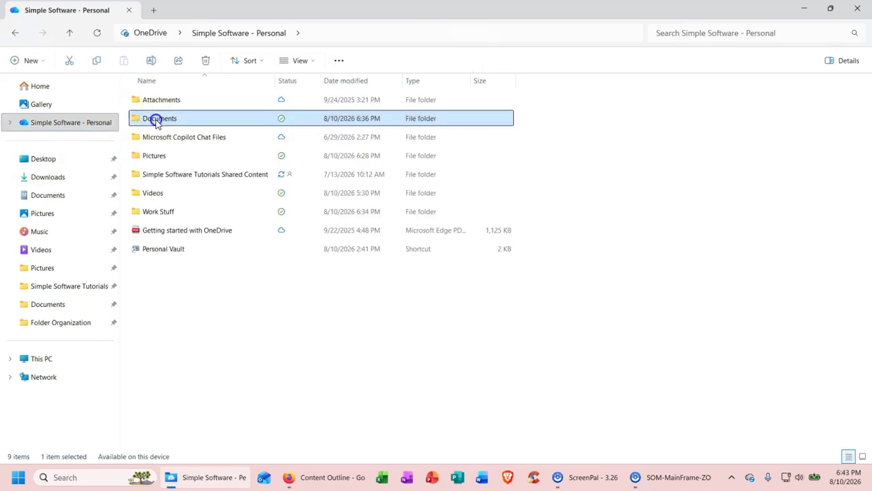
pyautogui.doubleClick(166, 101)
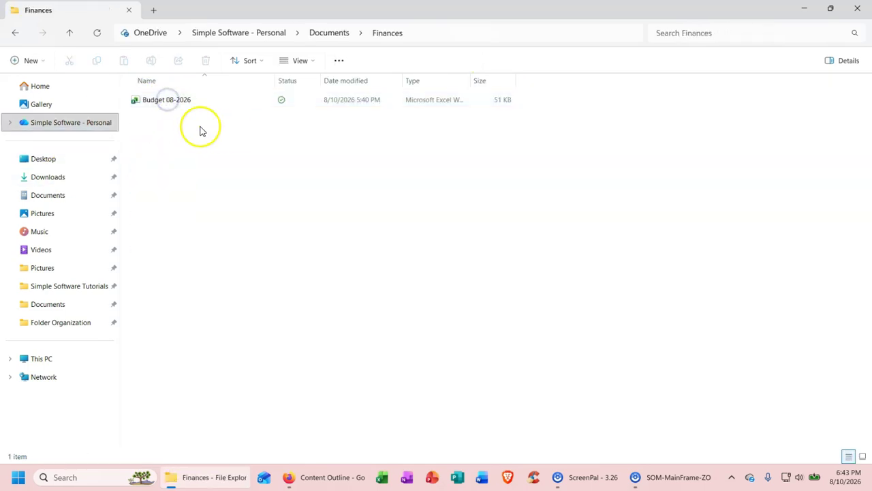
# Restore the maximized Finances window to its smaller size and move it away from the desktop icons
pyautogui.doubleClick(748, 10)
pyautogui.moveTo(625, 78)
pyautogui.mouseDown()
pyautogui.moveTo(619, 74)
pyautogui.moveTo(631, 77)
pyautogui.mouseUp()
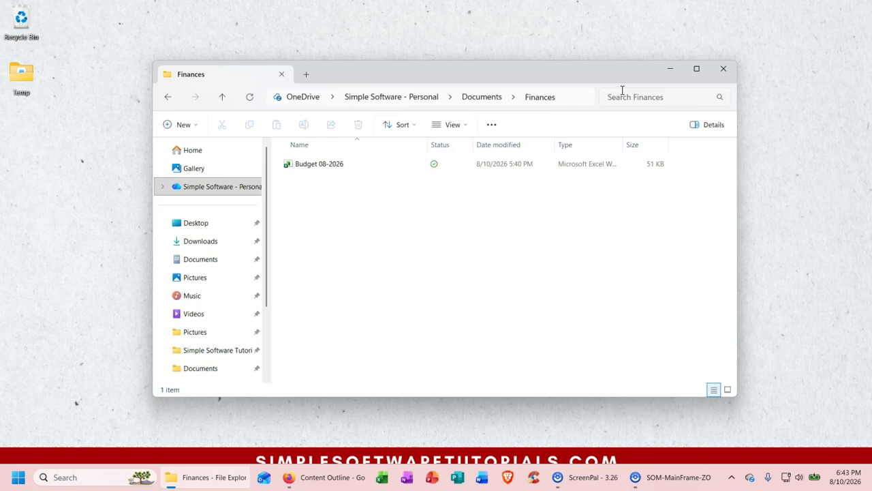
pyautogui.moveTo(574, 81); pyautogui.dragTo(629, 81)
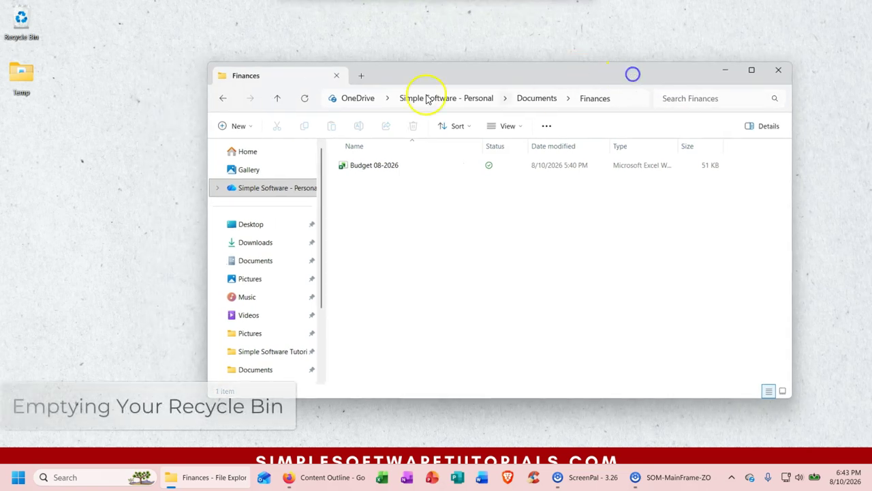
# Empty the Recycle Bin, permanently deleting all of its items
pyautogui.rightClick(21, 25)
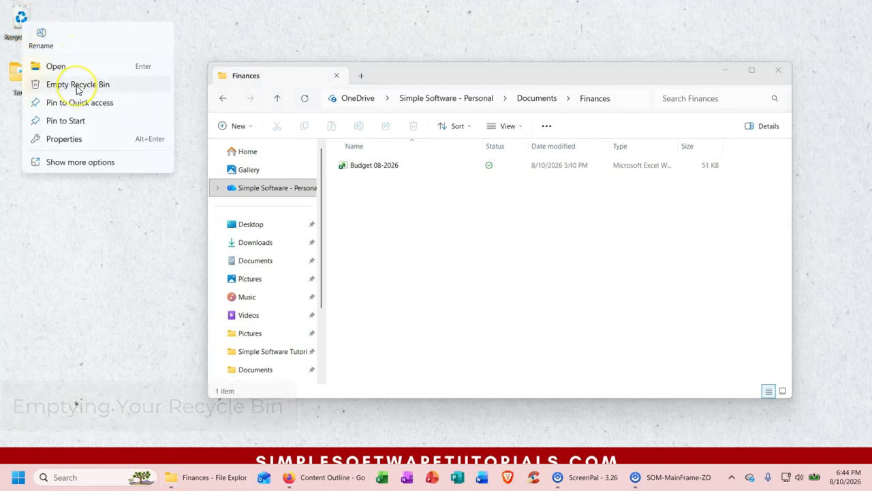
pyautogui.click(74, 85)
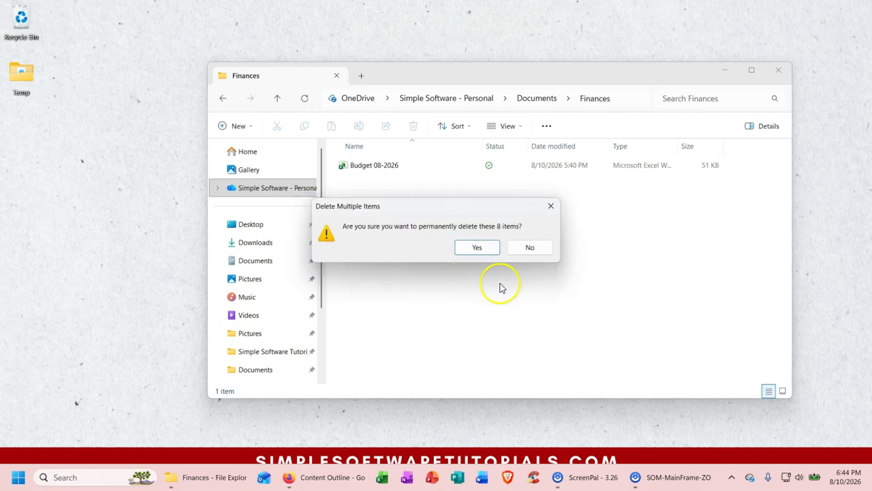
pyautogui.click(477, 249)
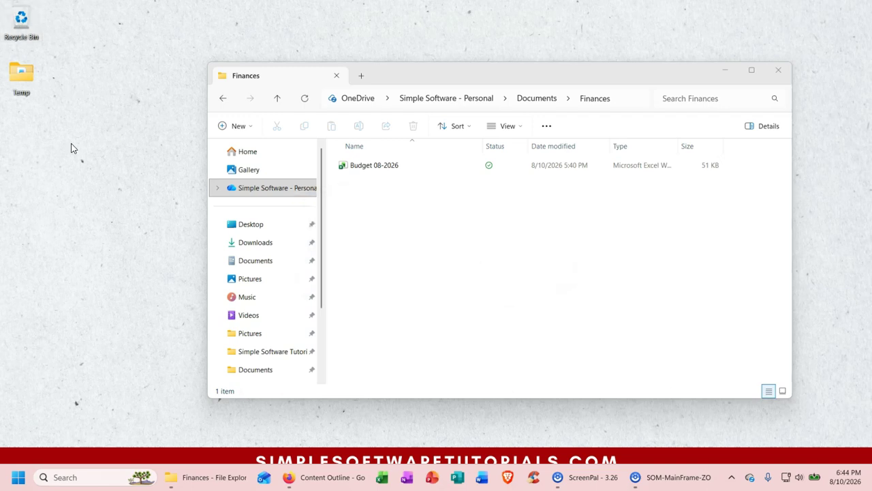